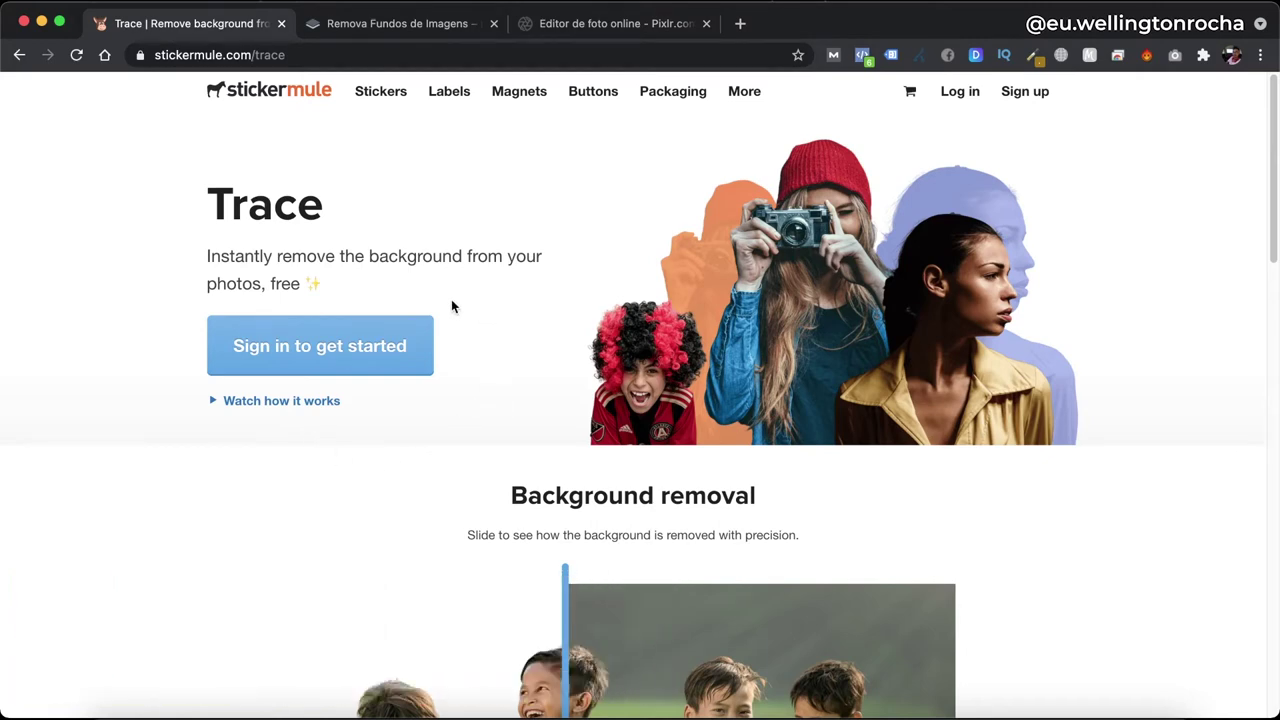
Sign in to Sticker Mule Trace and upload IMG_5546.JPG from Downloads for background removal.
left_click(325, 346)
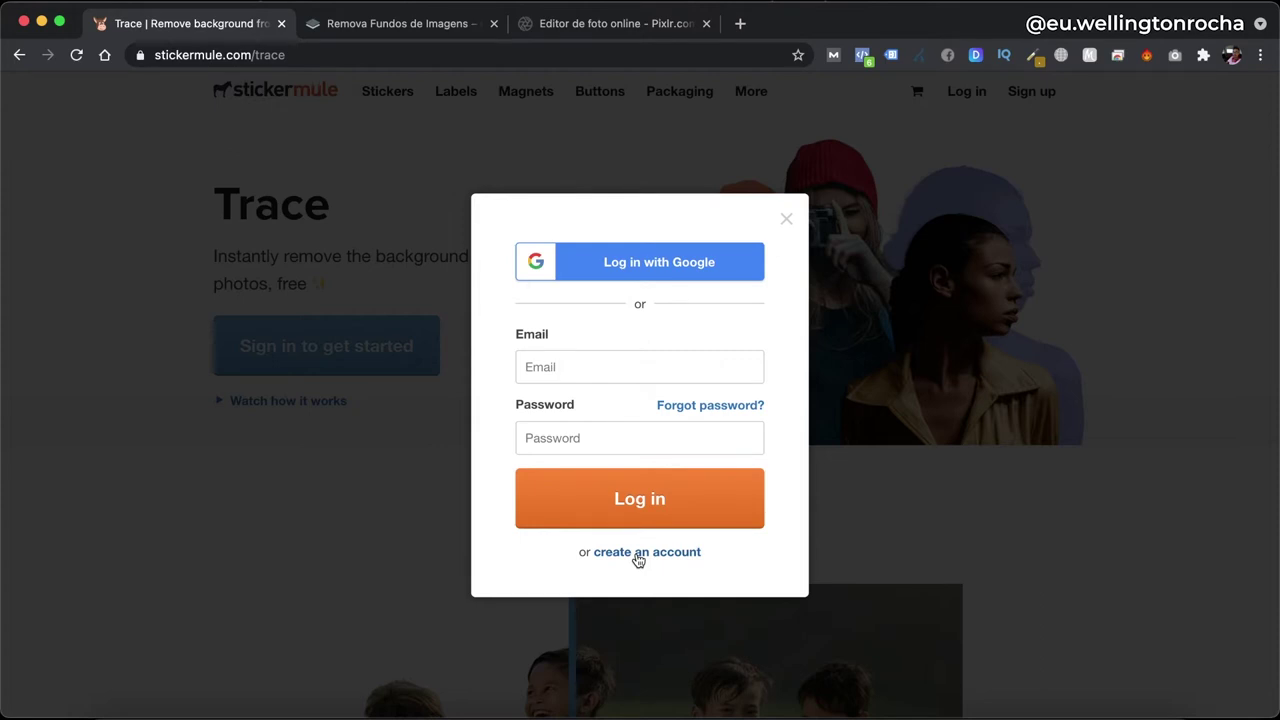
left_click(638, 553)
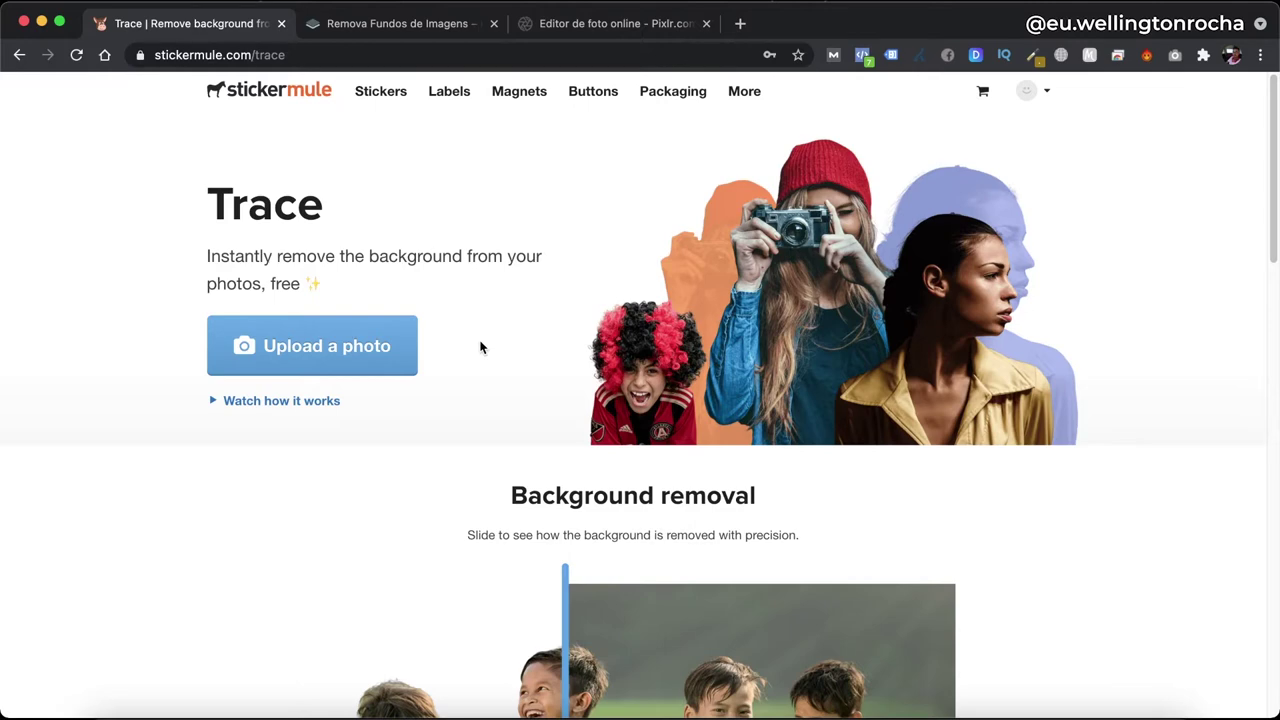
left_click(345, 350)
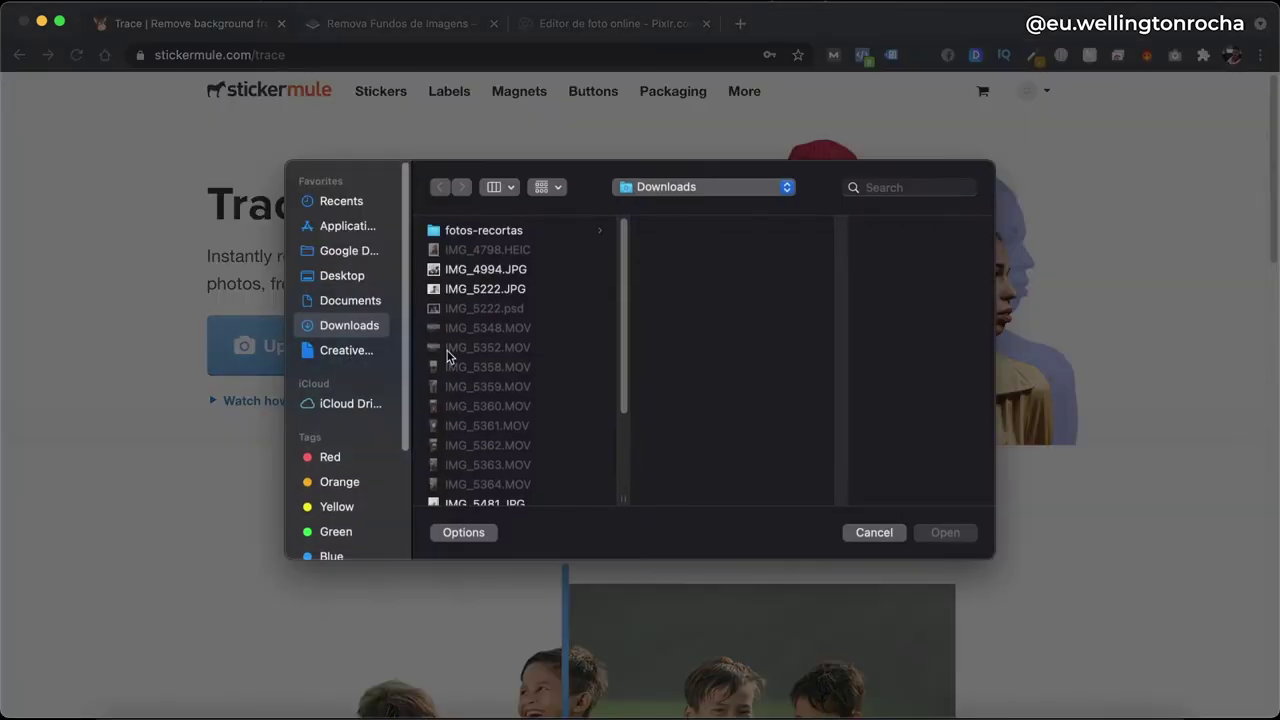
scroll(535, 370, "down", 5)
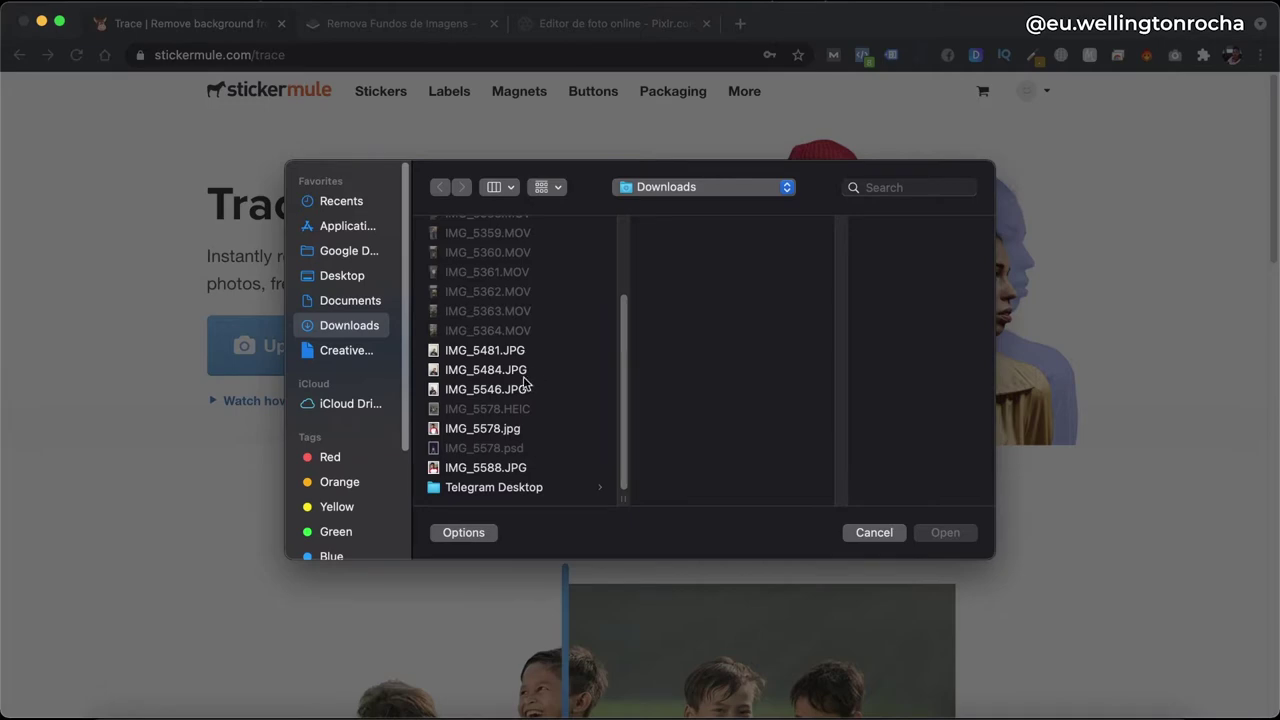
left_click(508, 391)
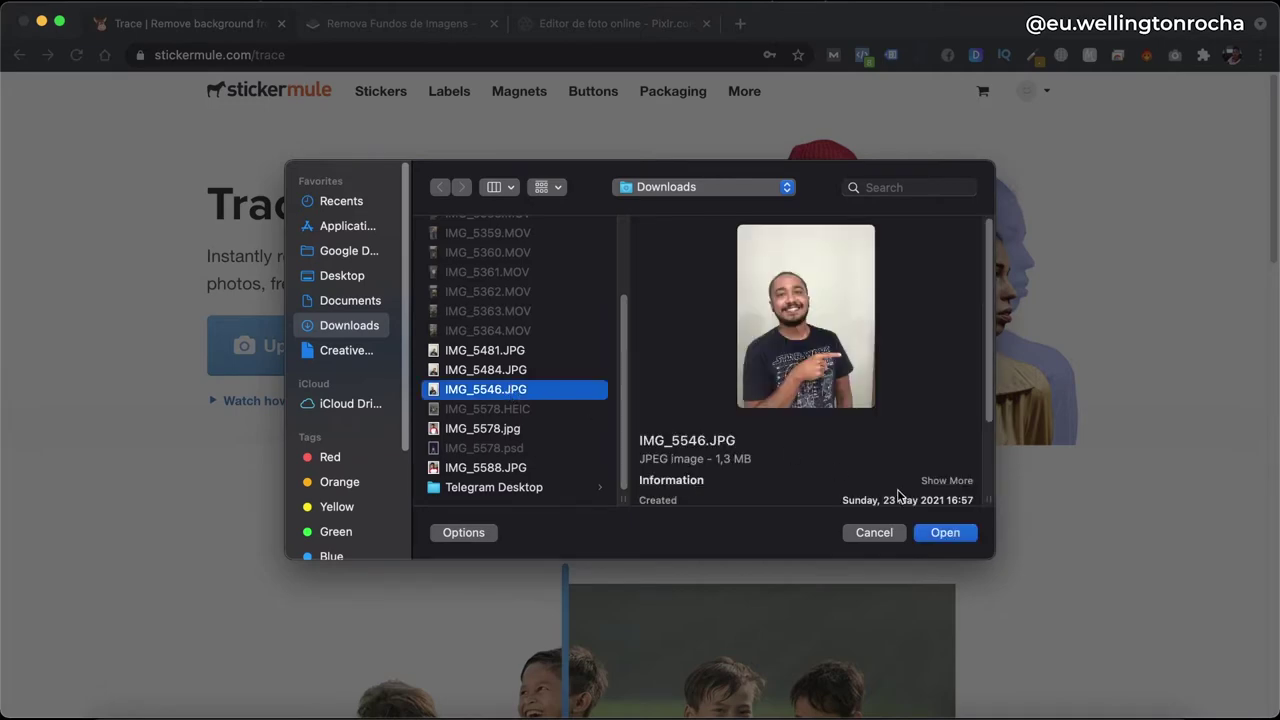
left_click(945, 533)
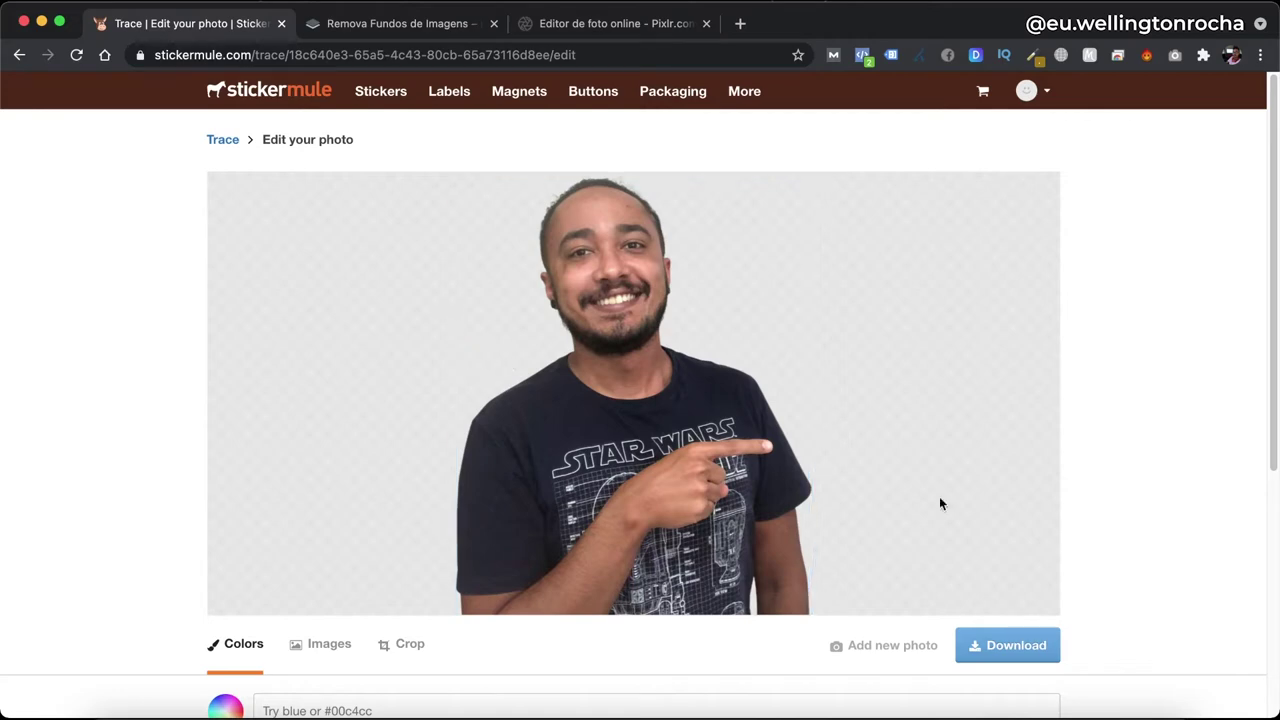
Download the full-size cut-out as a PNG into the fotos-recortas folder.
left_click(993, 648)
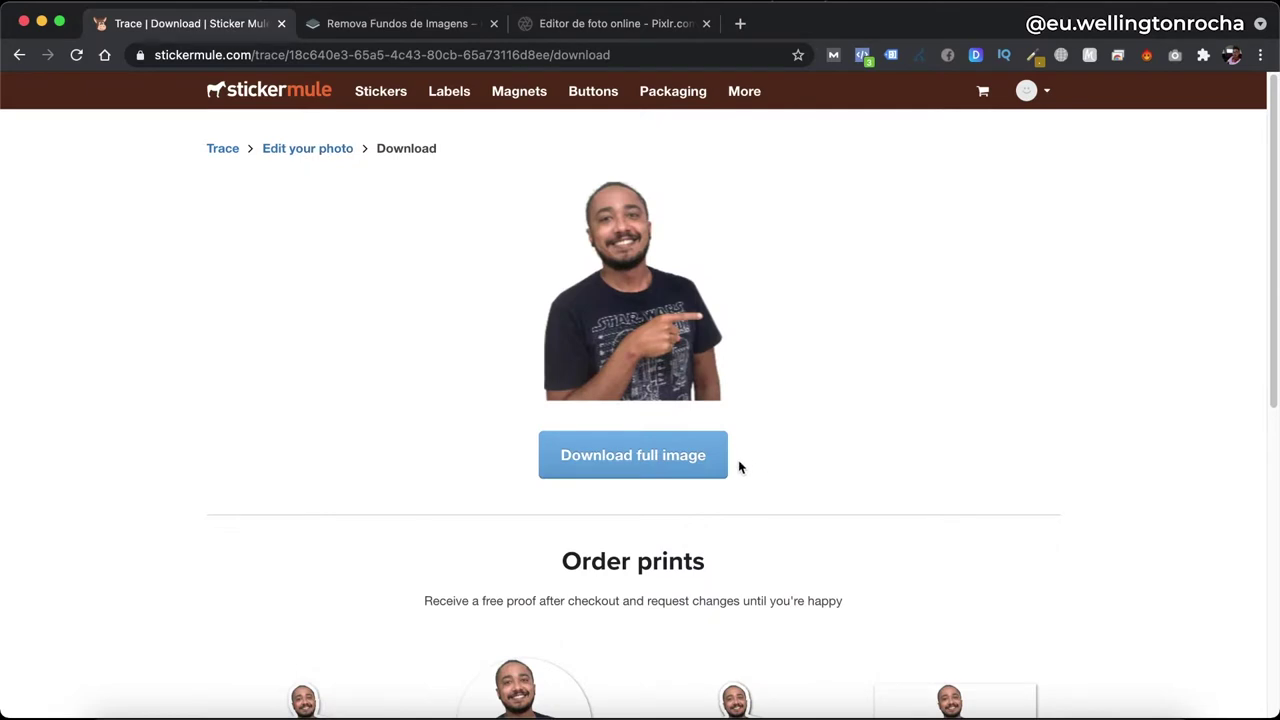
left_click(668, 458)
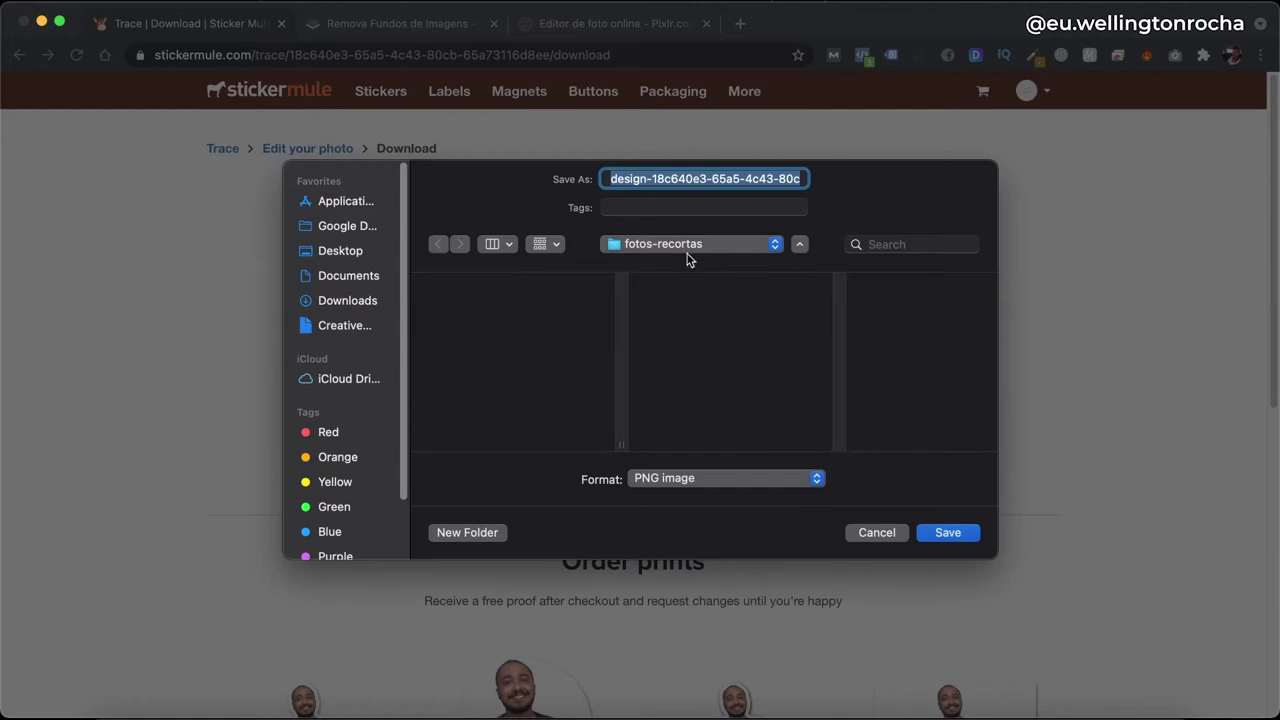
left_click(944, 535)
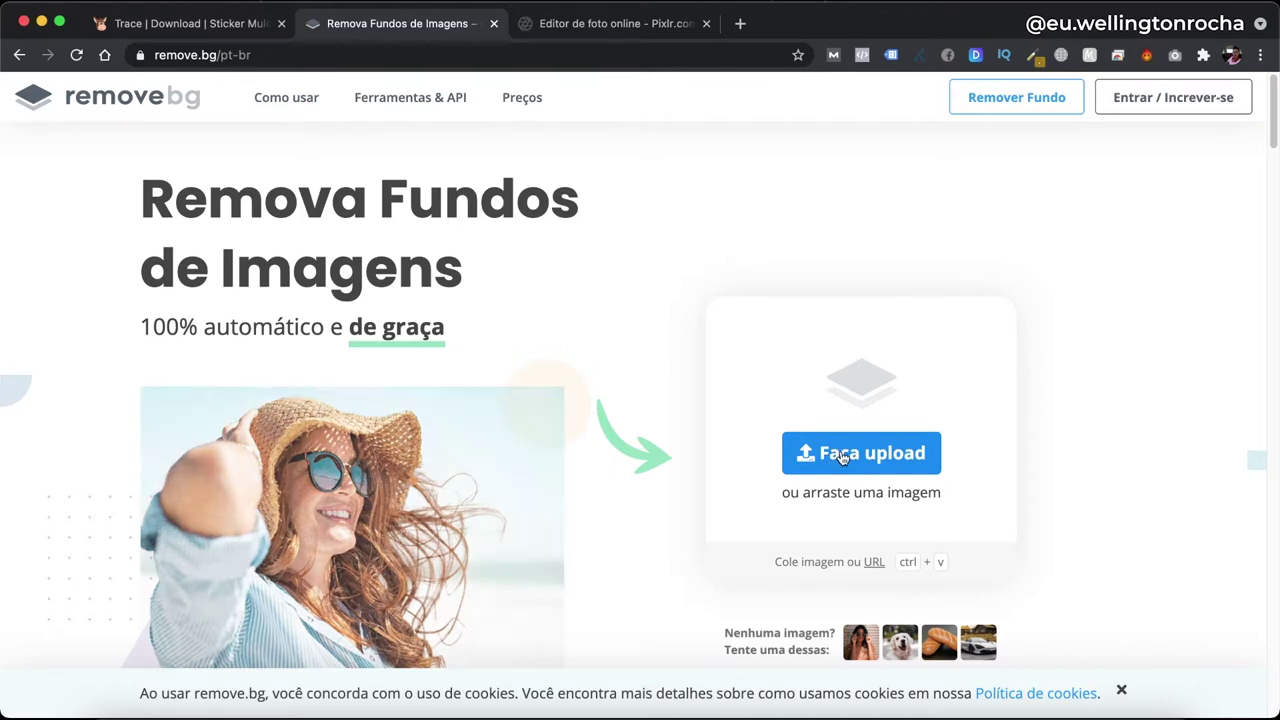
Upload IMG_5546.JPG from Downloads to remove.bg and scroll to the Fundo Removido result.
left_click(842, 457)
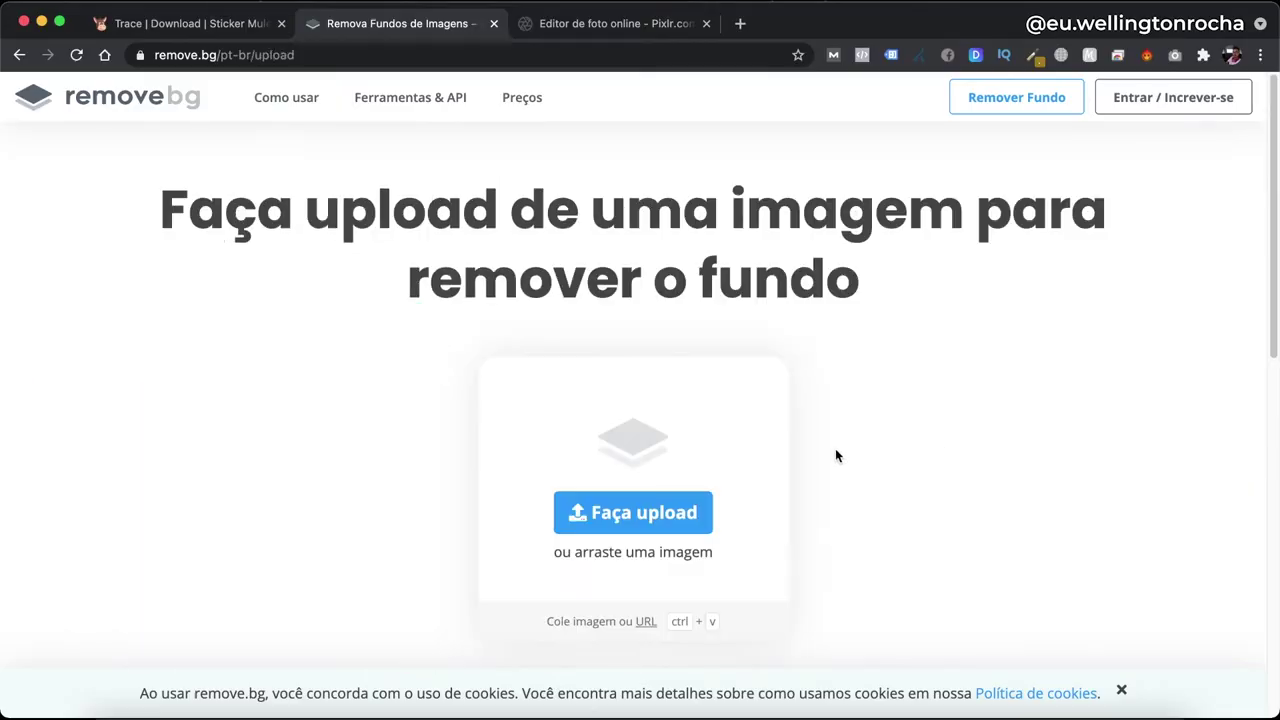
scroll(548, 413, "down", 5)
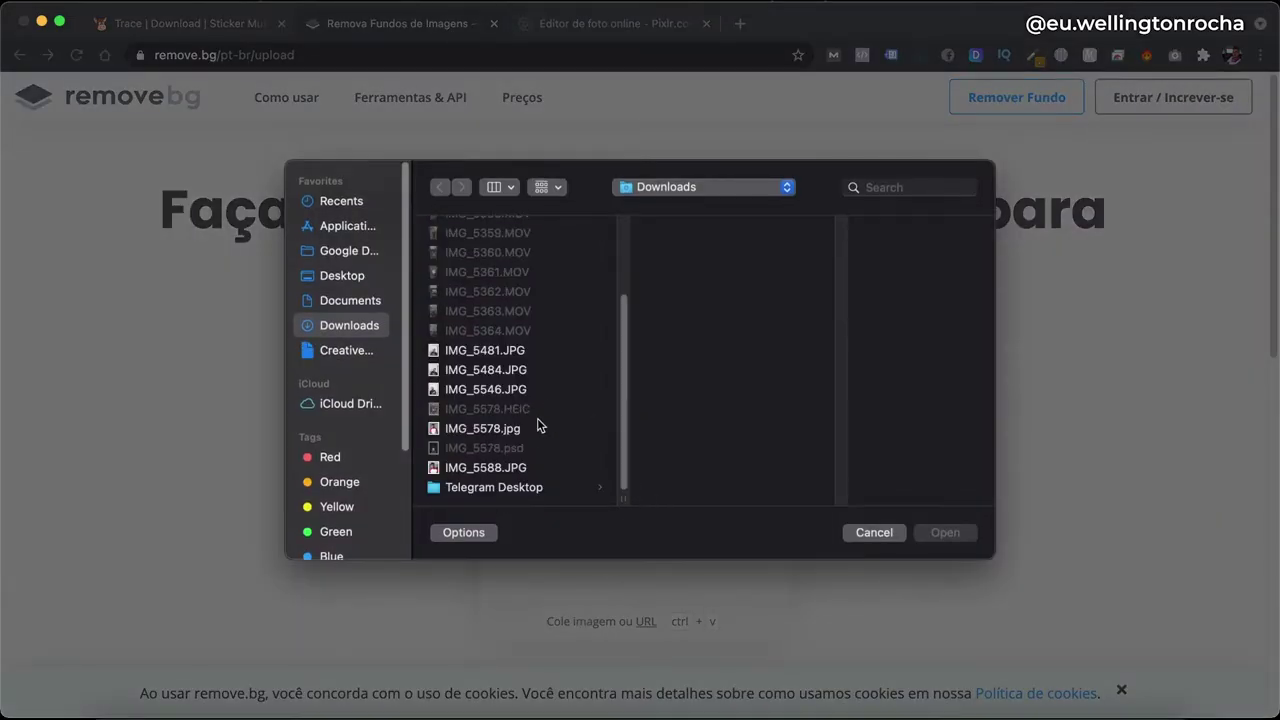
left_click(513, 392)
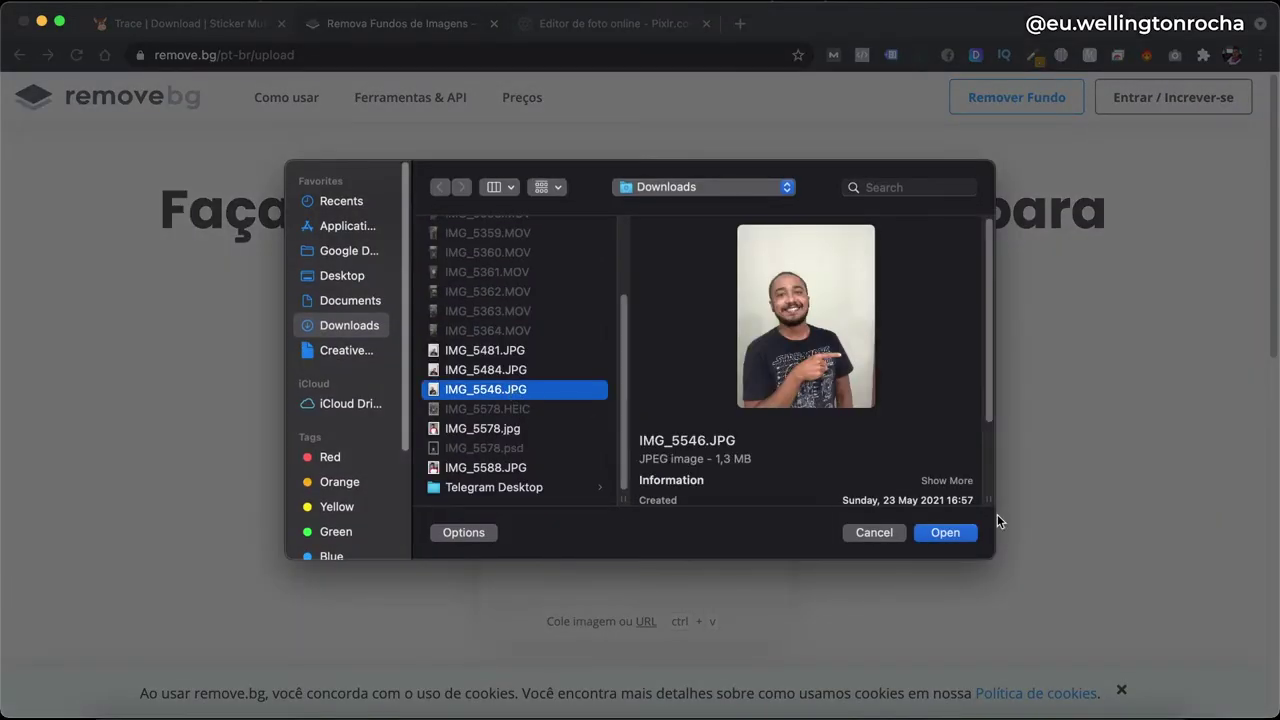
left_click(944, 533)
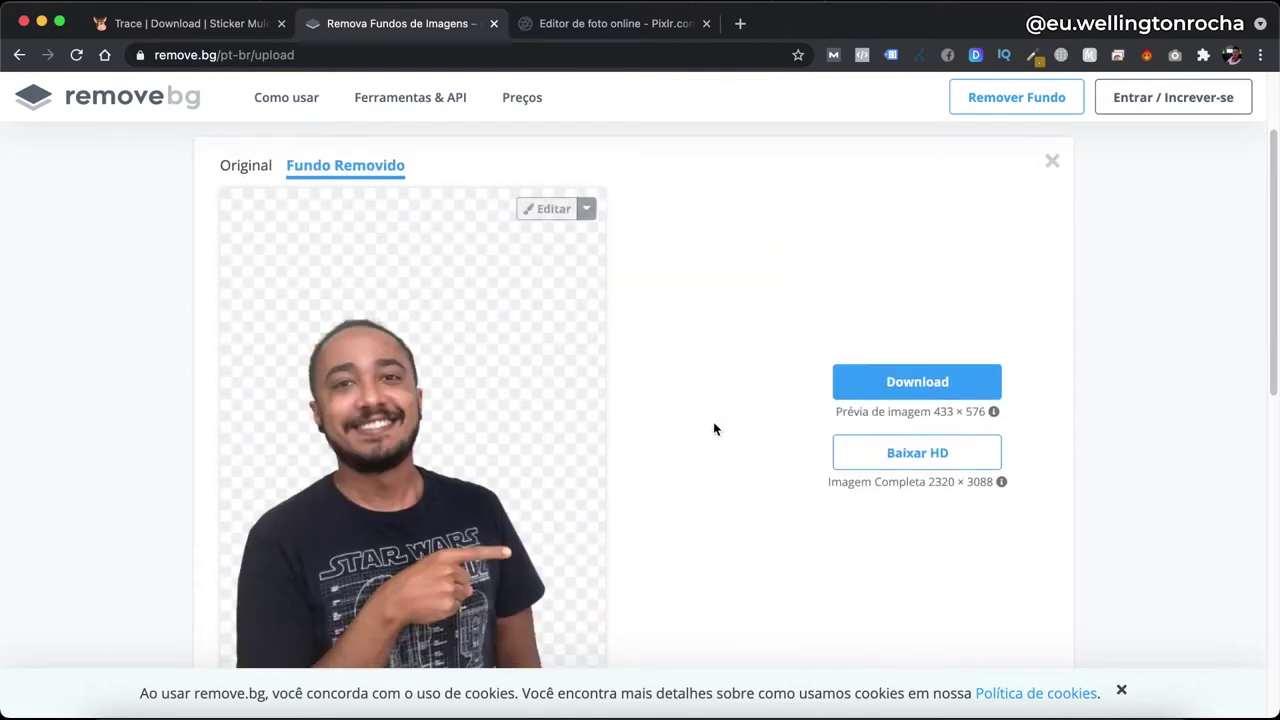
scroll(714, 429, "down", 3)
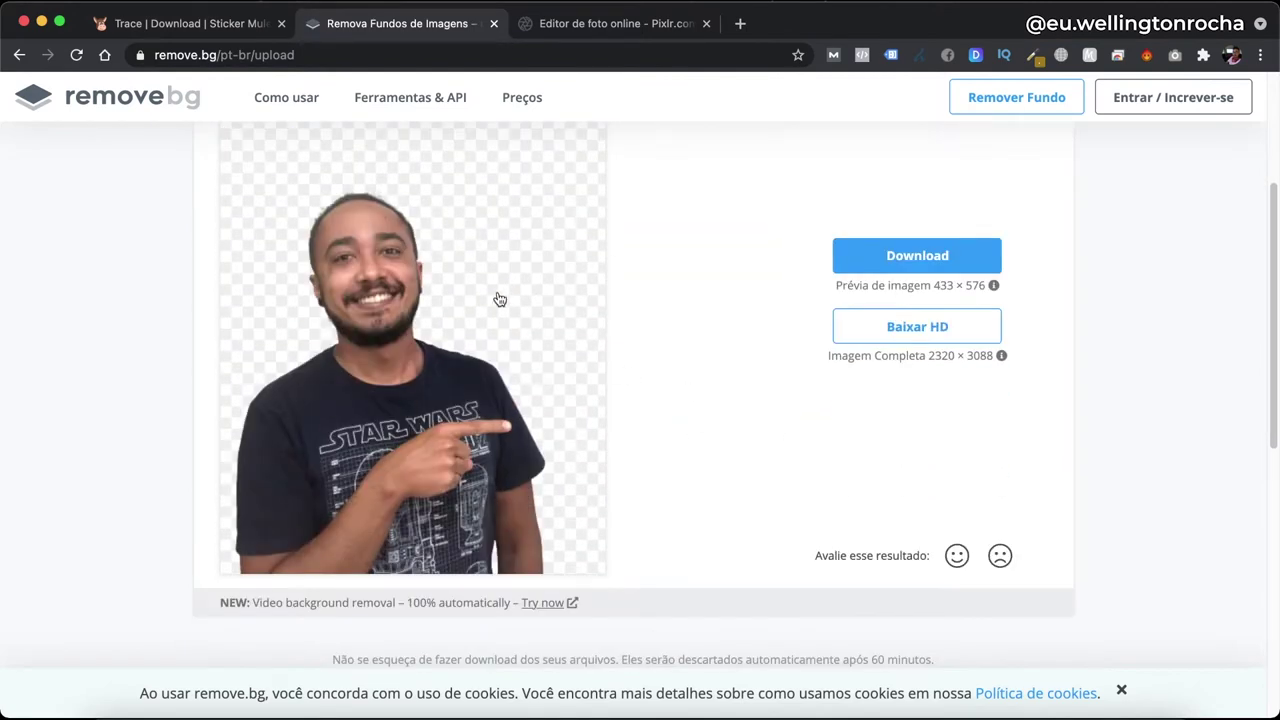
scroll(452, 415, "up", 1)
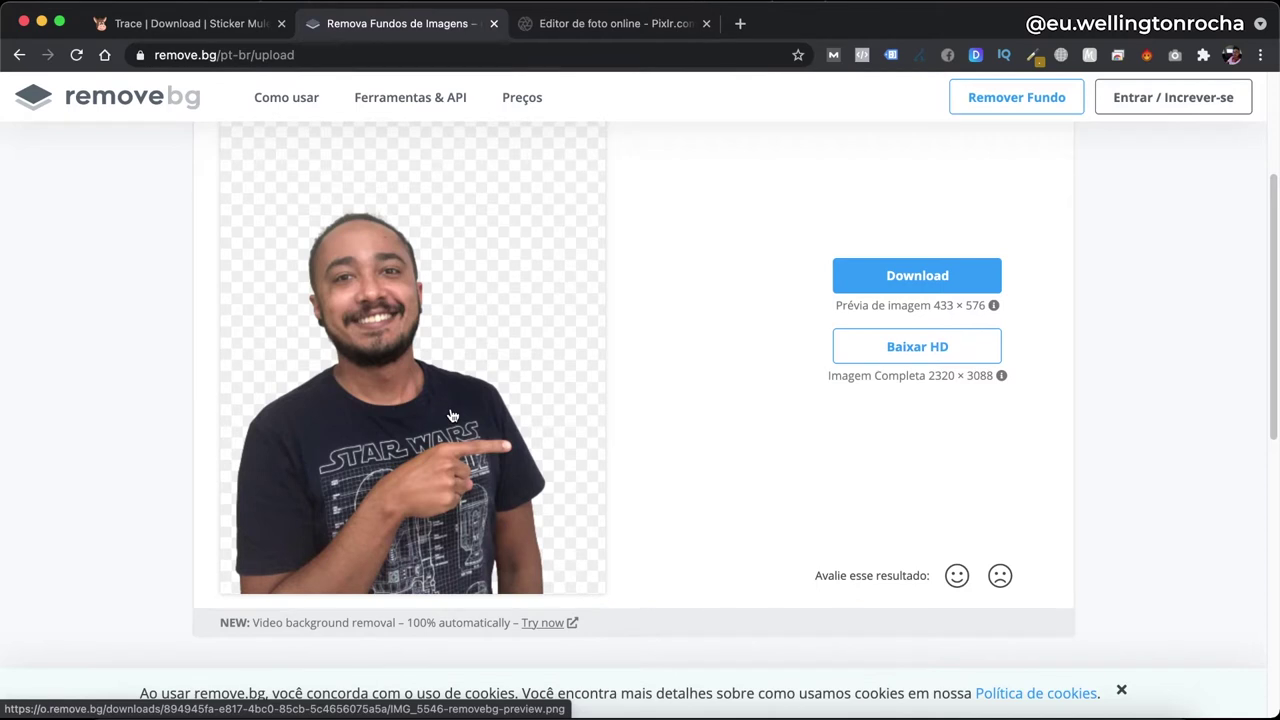
scroll(452, 415, "up", 2)
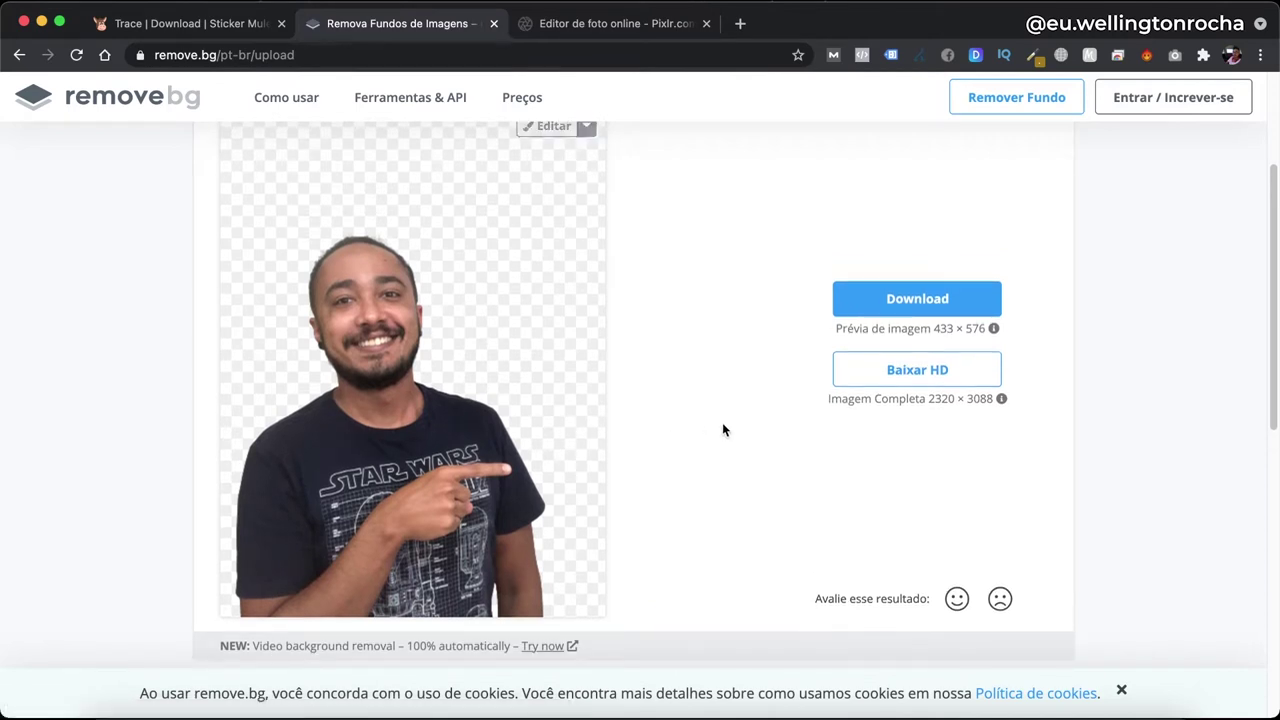
scroll(730, 427, "up", 1)
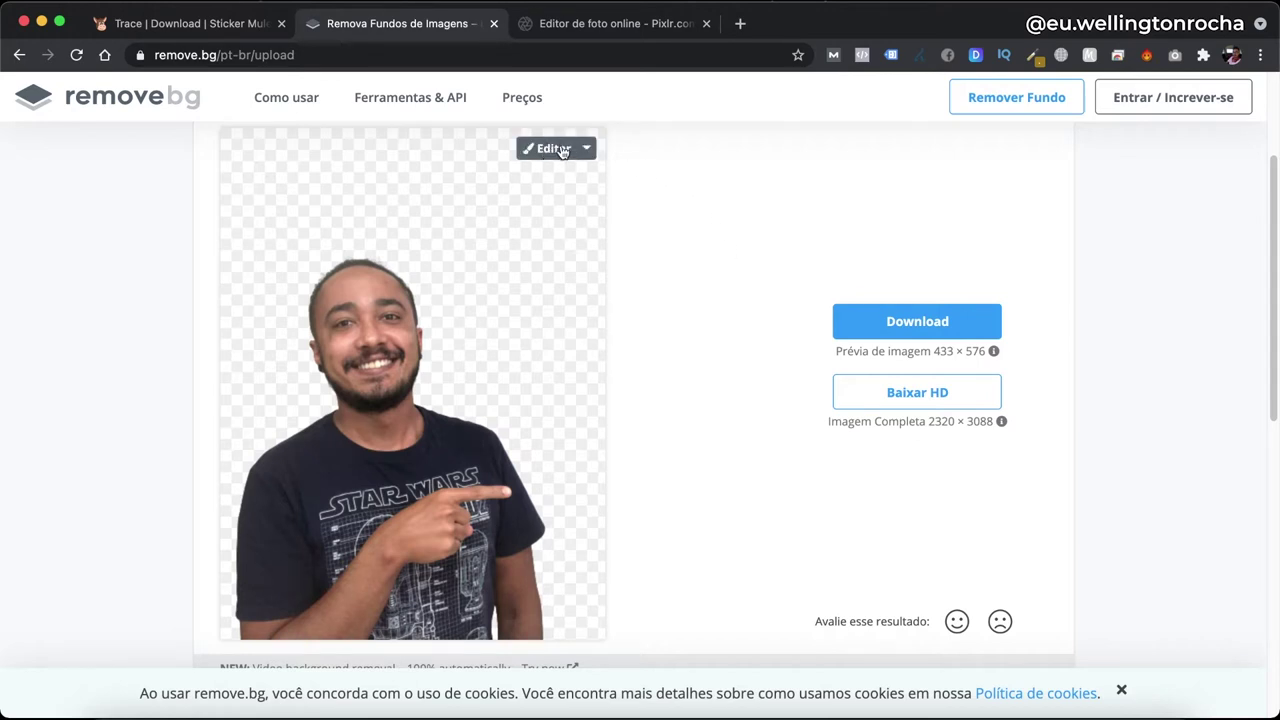
left_click(548, 150)
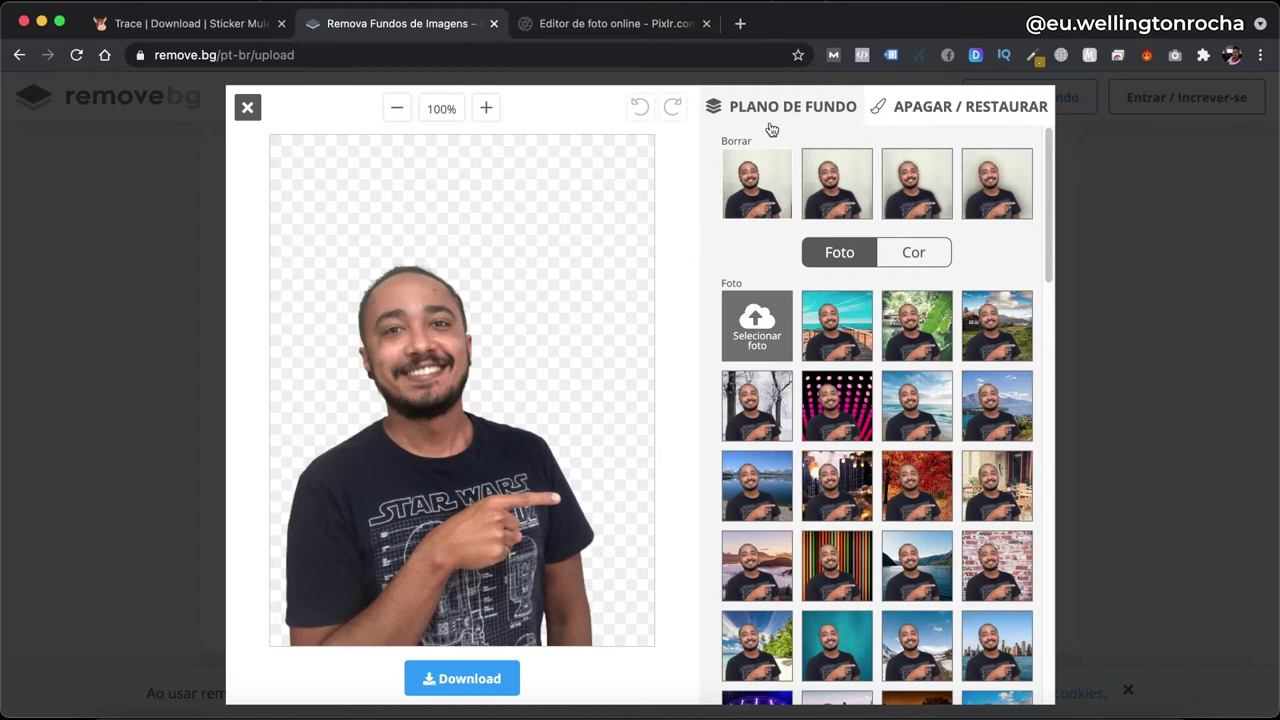
left_click(929, 111)
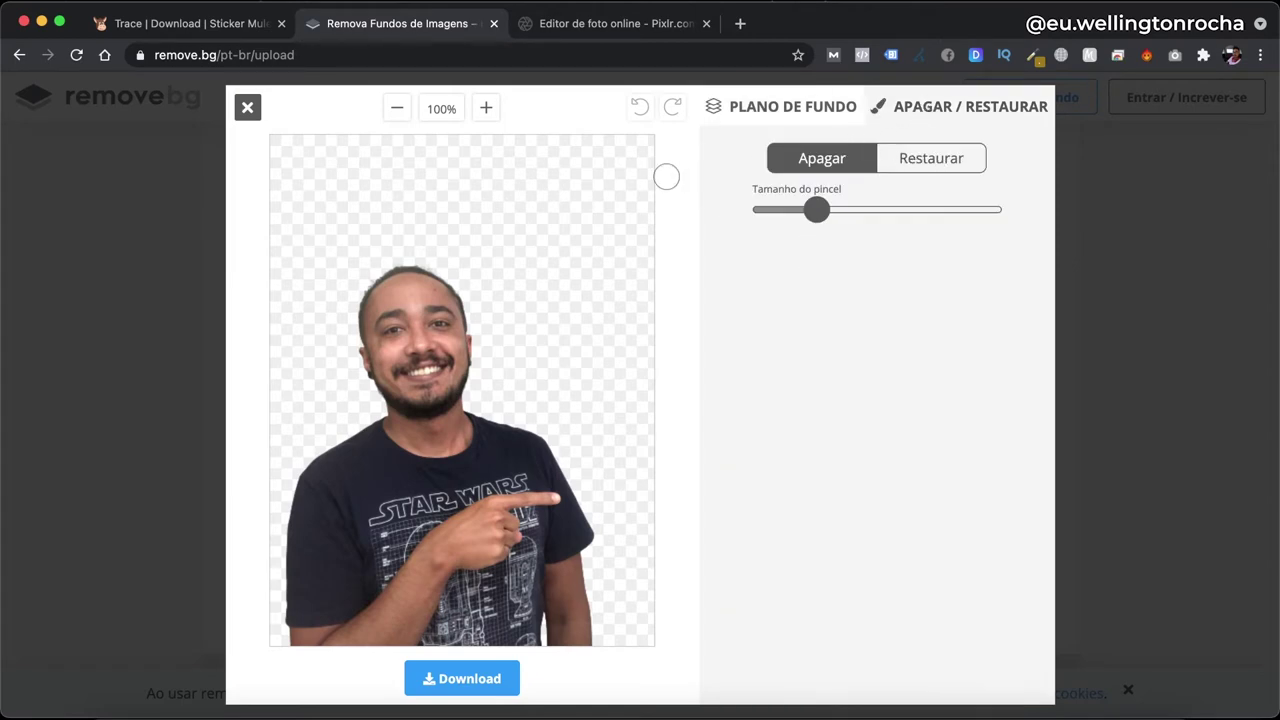
left_click(928, 165)
left_click_drag(809, 219, 815, 212)
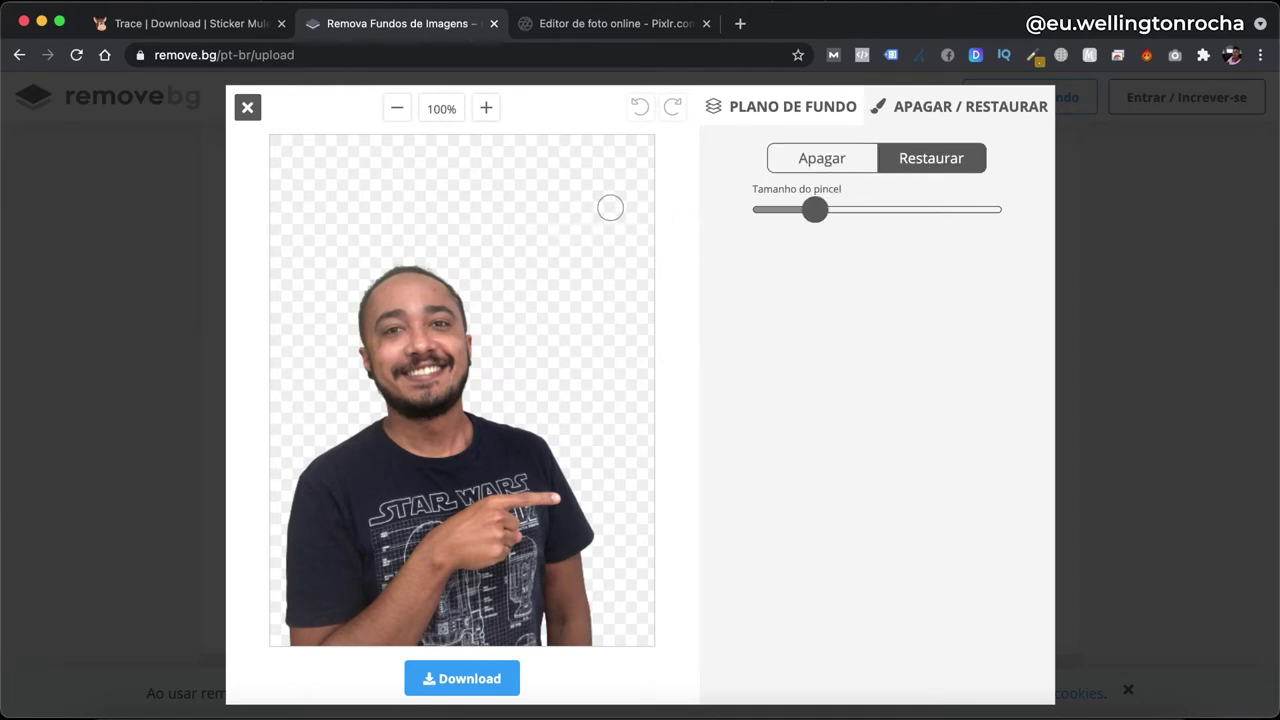
left_click(552, 202)
left_click_drag(552, 202, 537, 171)
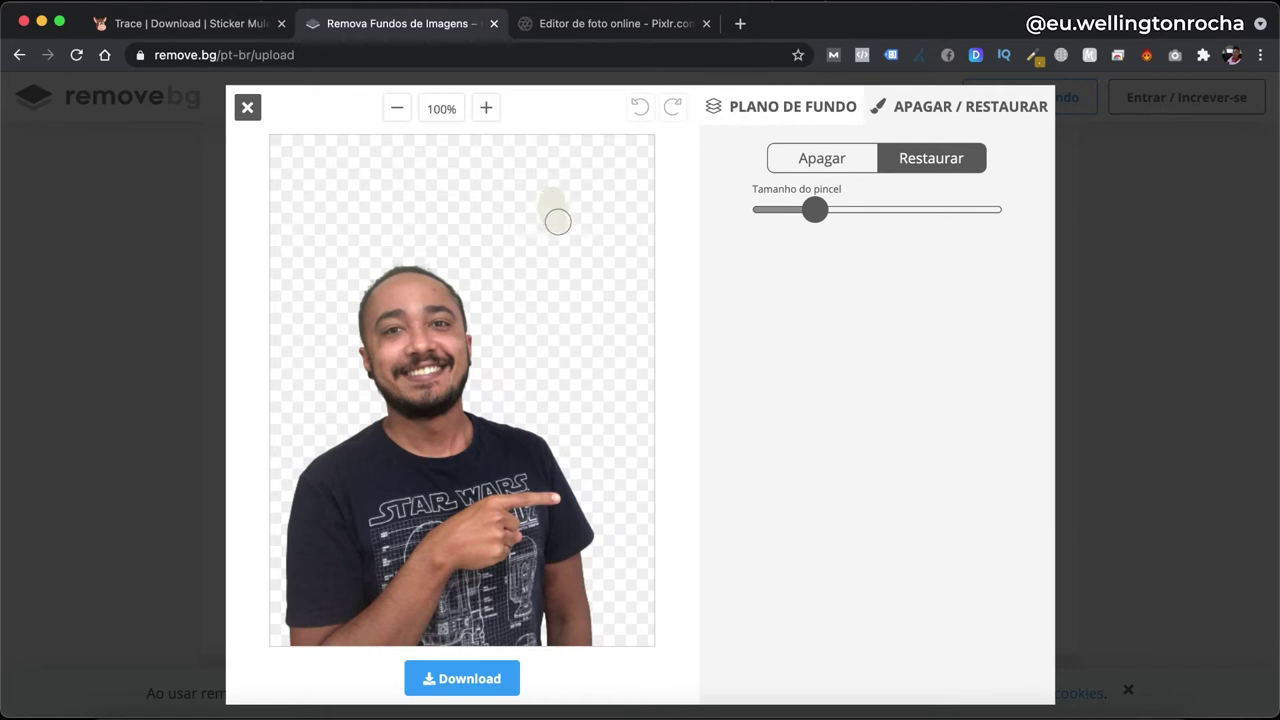
mouse_move(537, 171)
left_mouse_down()
mouse_move(528, 191)
mouse_move(587, 187)
left_mouse_up()
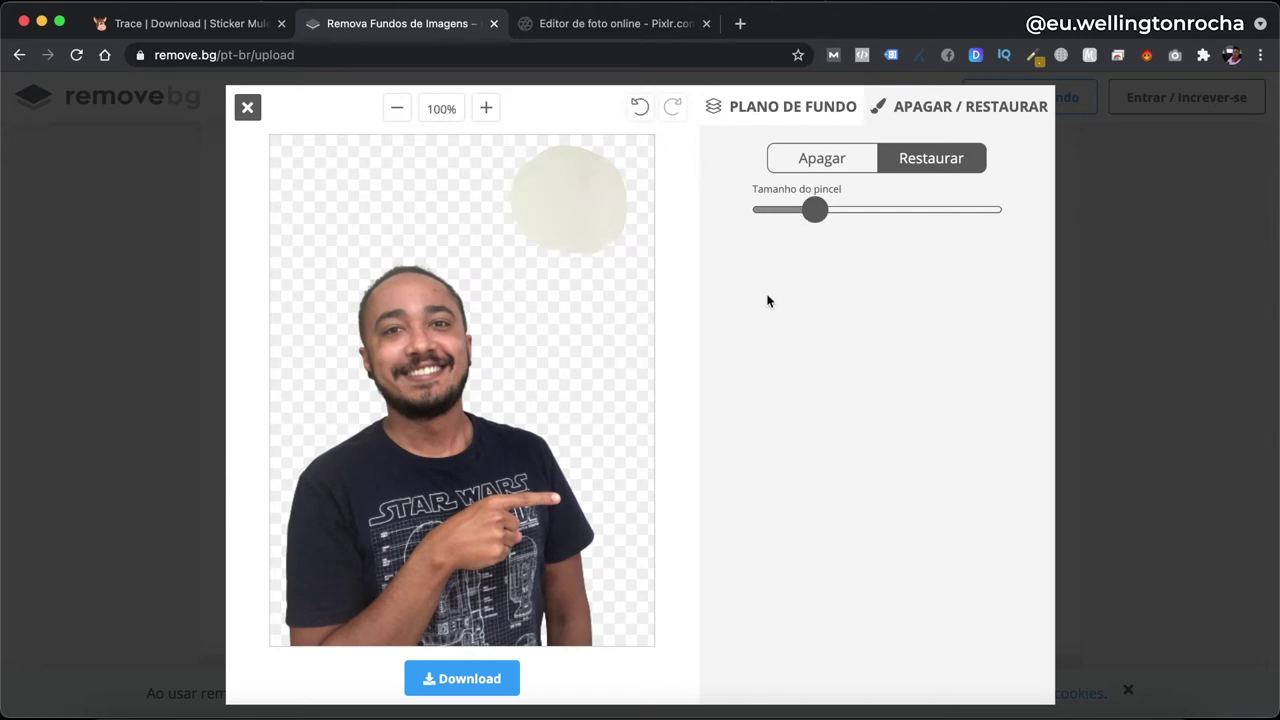
left_click(802, 164)
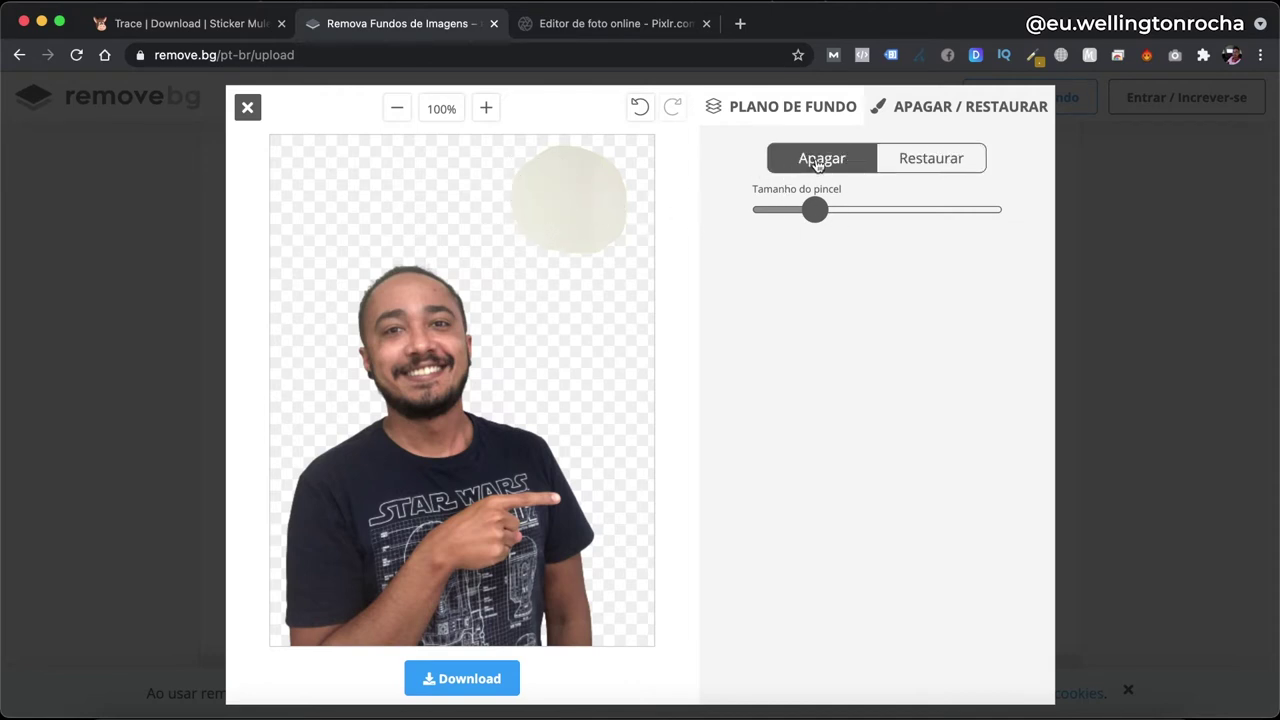
left_click_drag(818, 209, 818, 209)
mouse_move(603, 234)
left_mouse_down()
mouse_move(631, 191)
mouse_move(594, 208)
mouse_move(564, 247)
mouse_move(586, 149)
mouse_move(529, 240)
mouse_move(551, 158)
mouse_move(500, 220)
left_mouse_up()
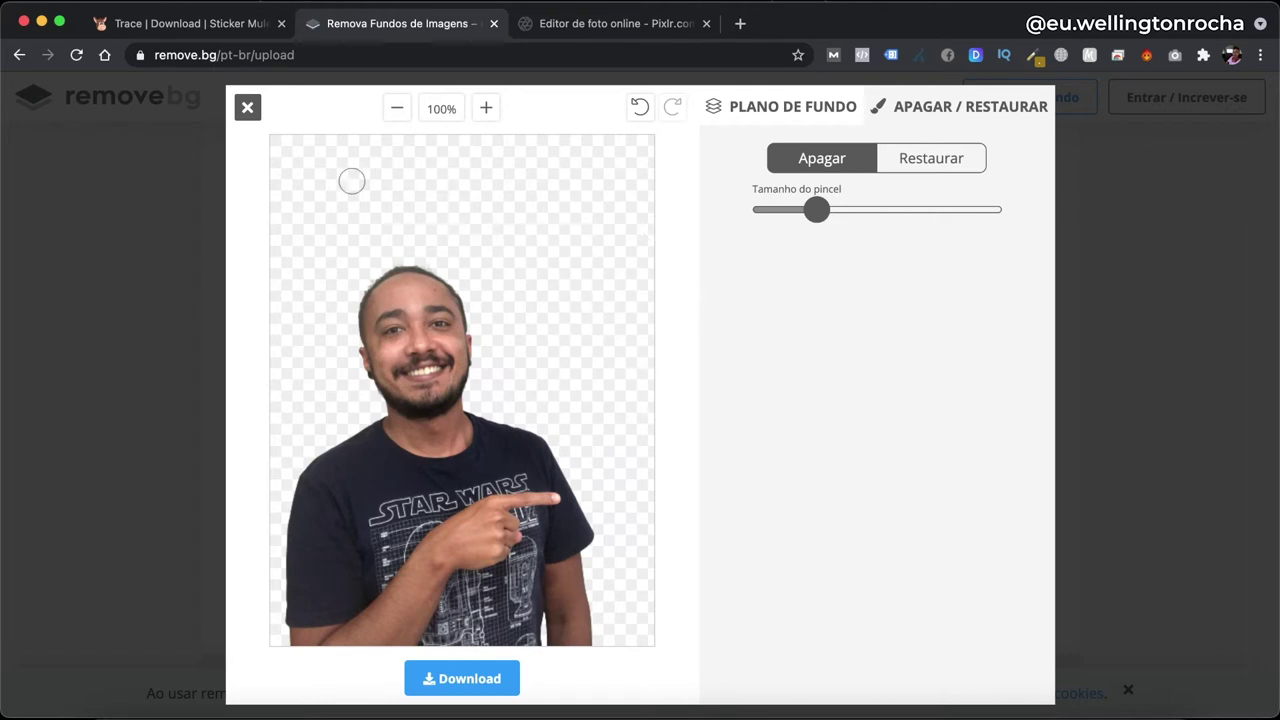
left_click(248, 108)
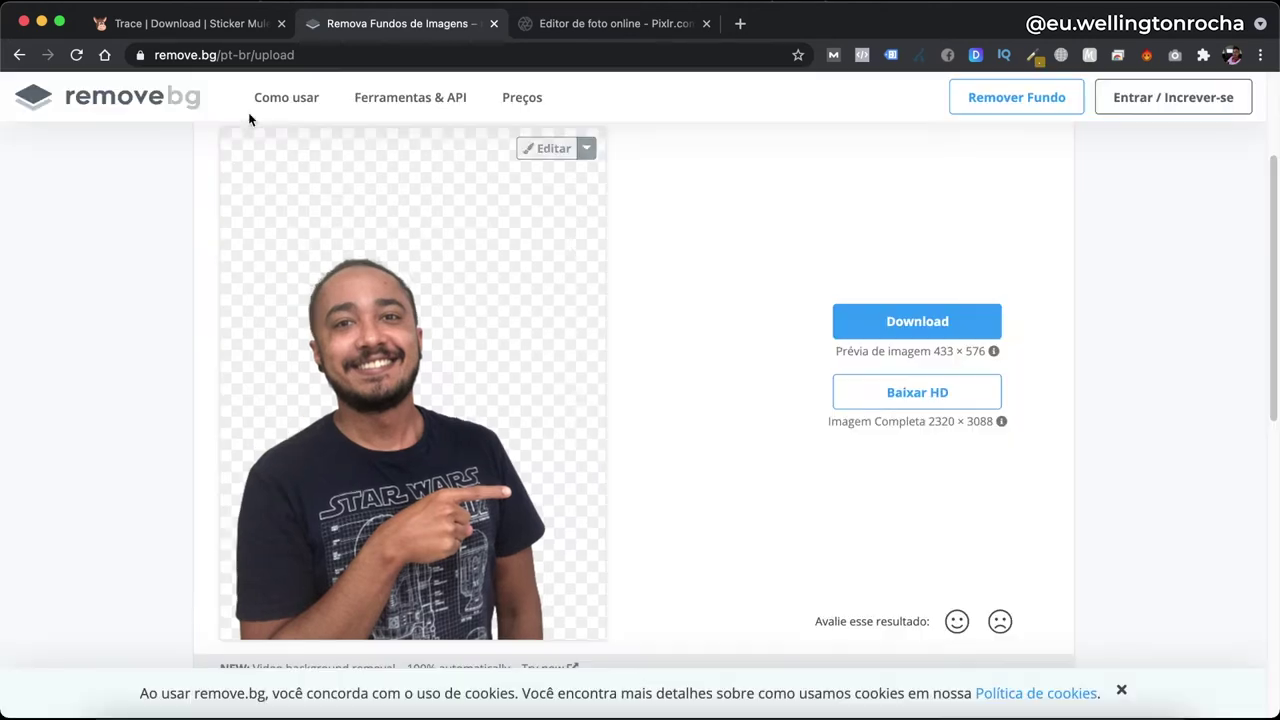
Save remove.bg's preview cut-out as IMG_5546-removebg-preview PNG in fotos-recortas.
left_click(903, 323)
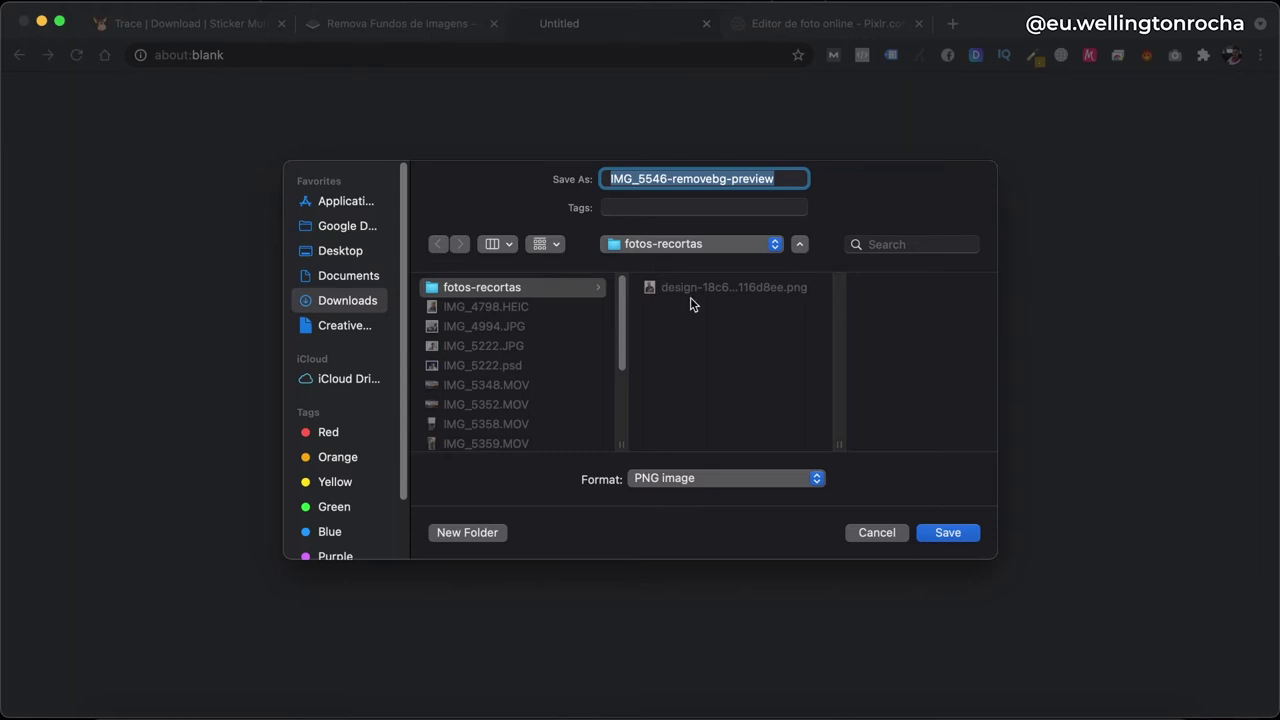
left_click(943, 535)
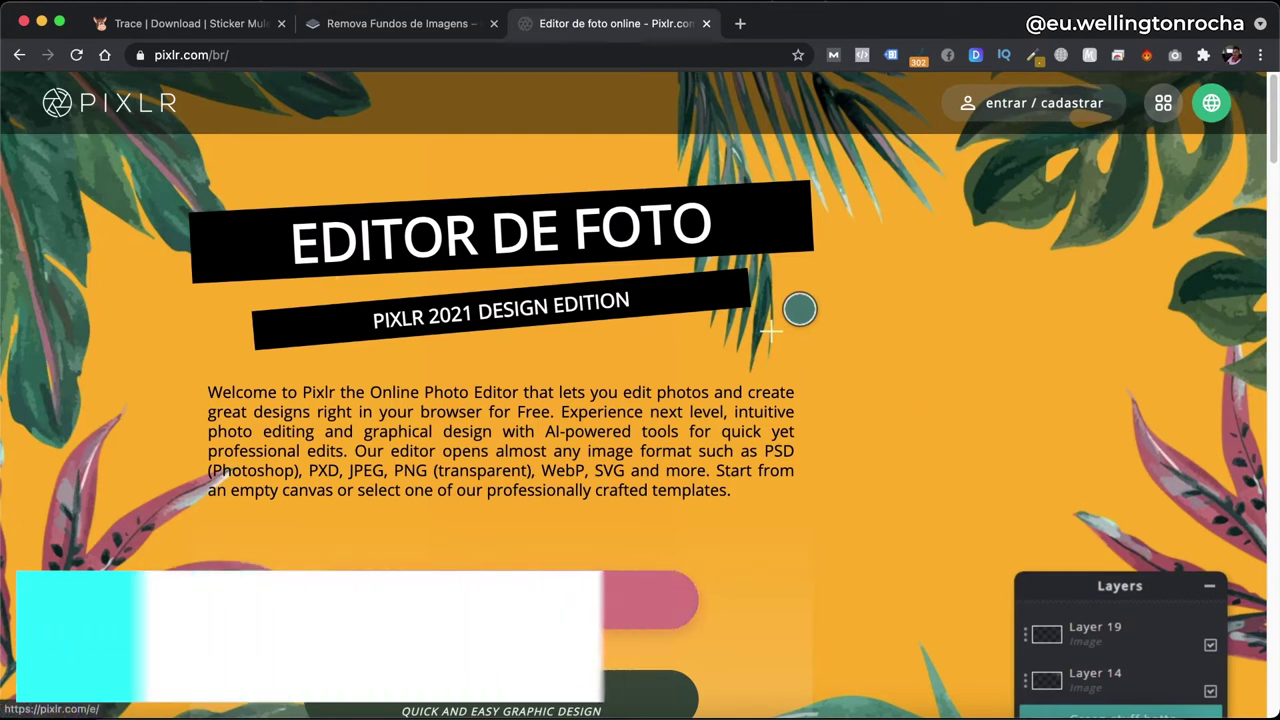
Open the Pixlr E editor and load IMG_5546.JPG from Downloads.
left_click(578, 608)
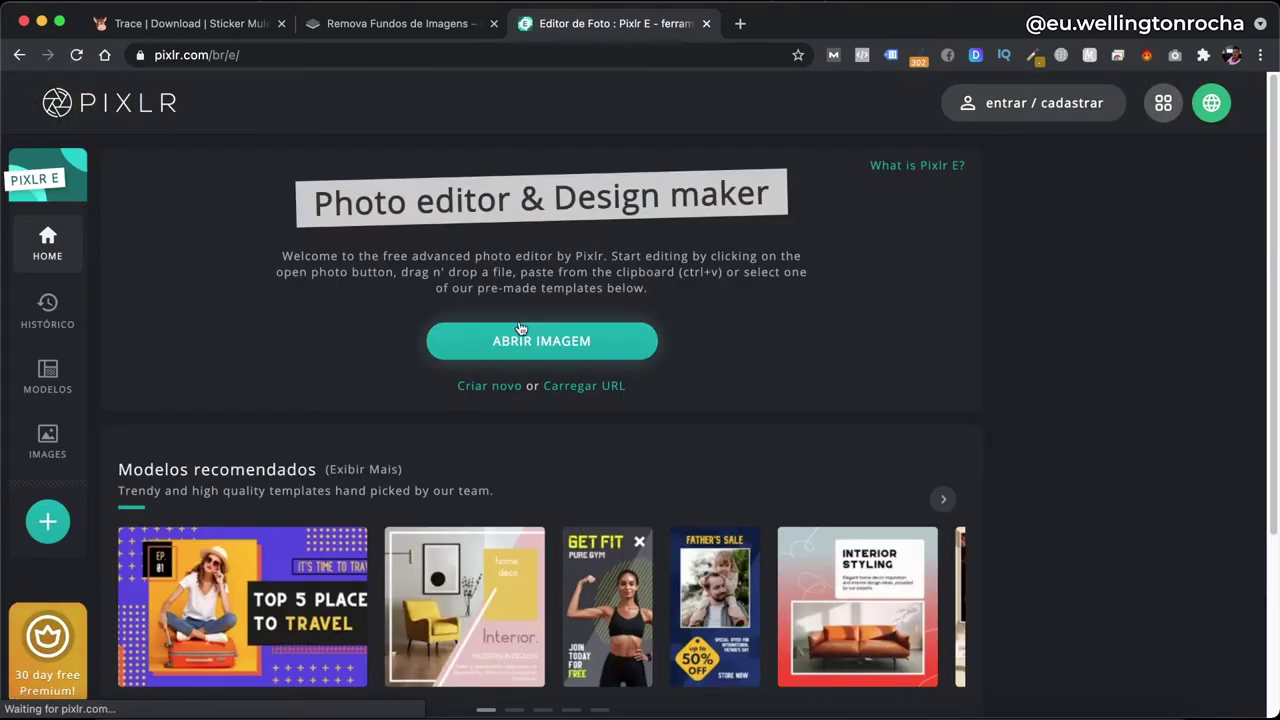
left_click(536, 345)
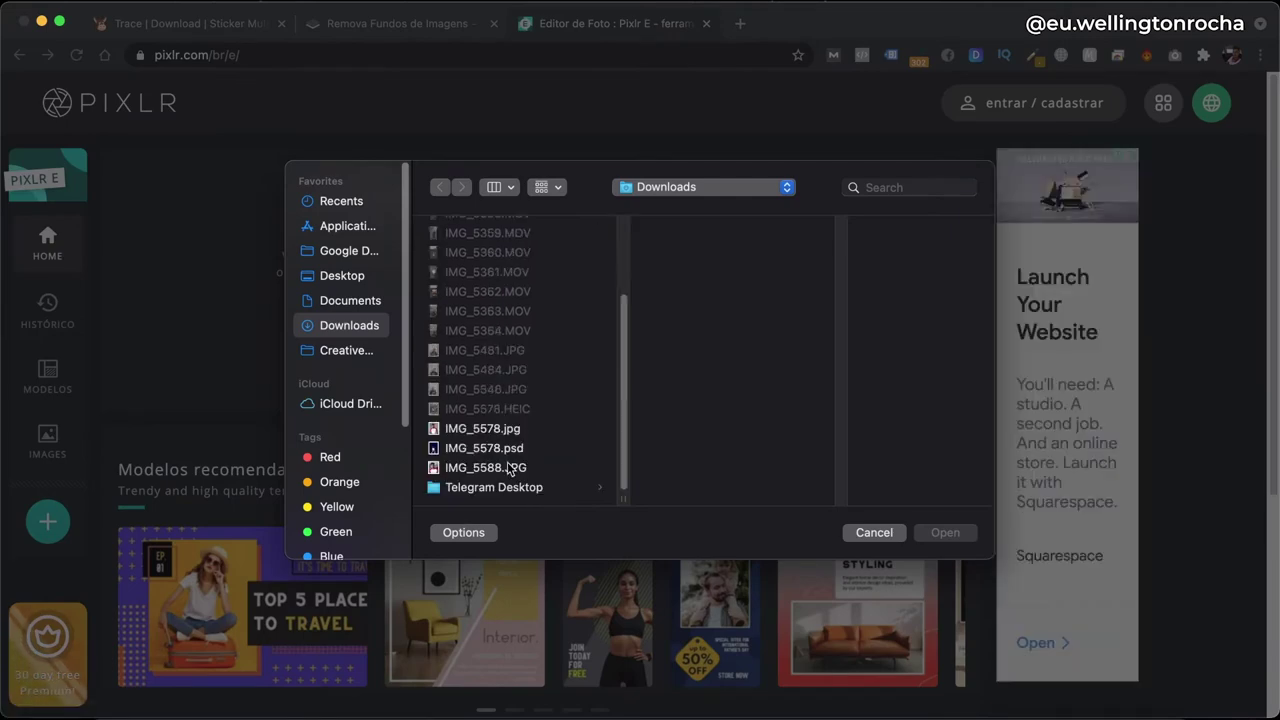
left_click(492, 393)
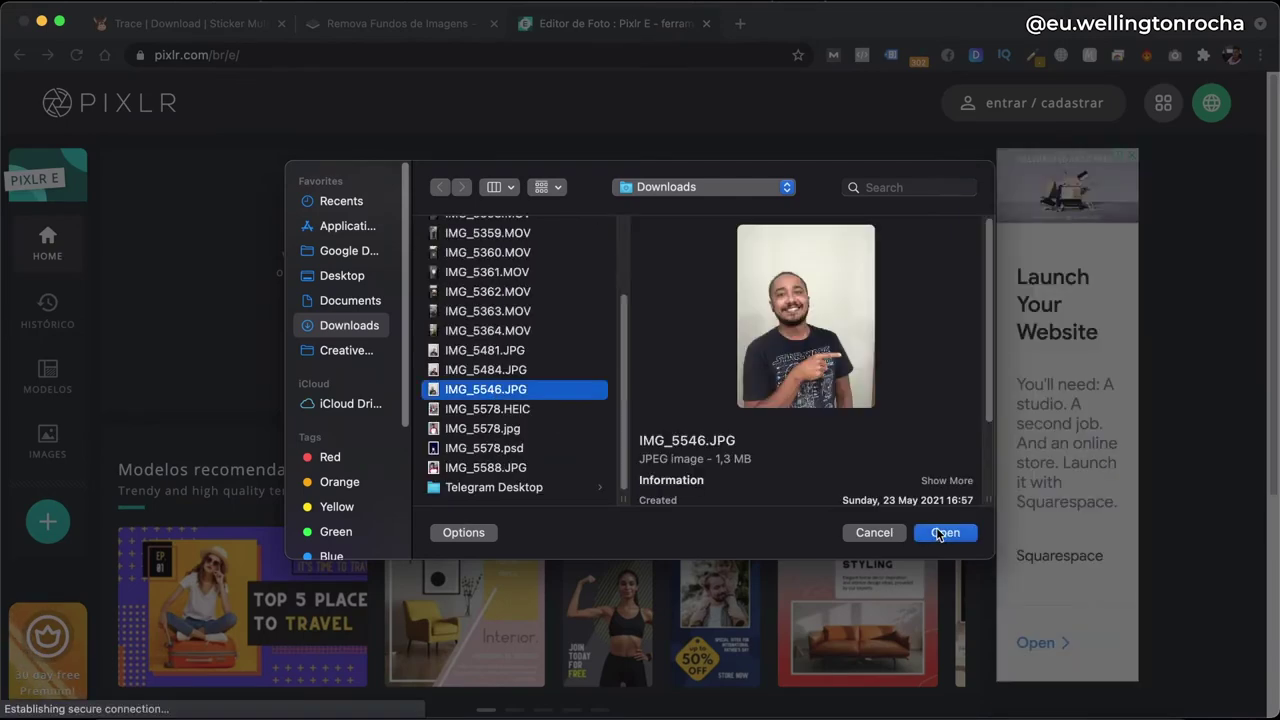
left_click(945, 532)
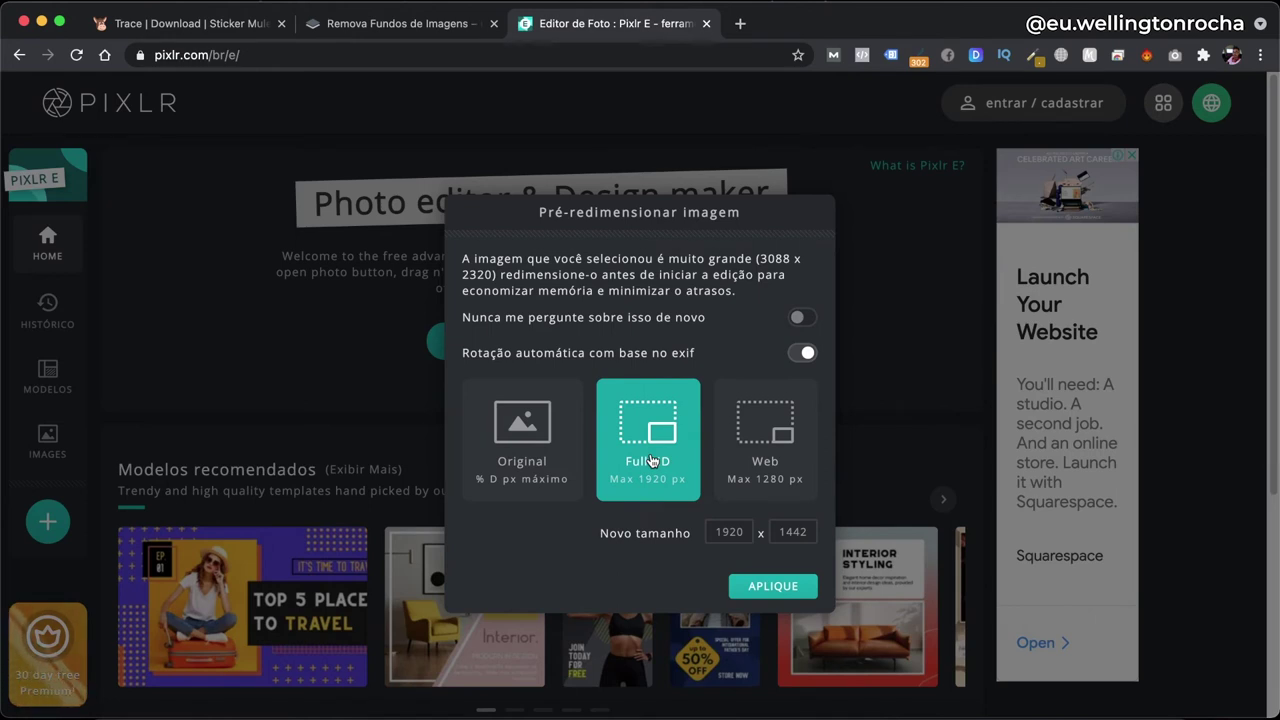
Load the photo at Original 2320 x 3088 size with Rotação automática turned off.
left_click(535, 451)
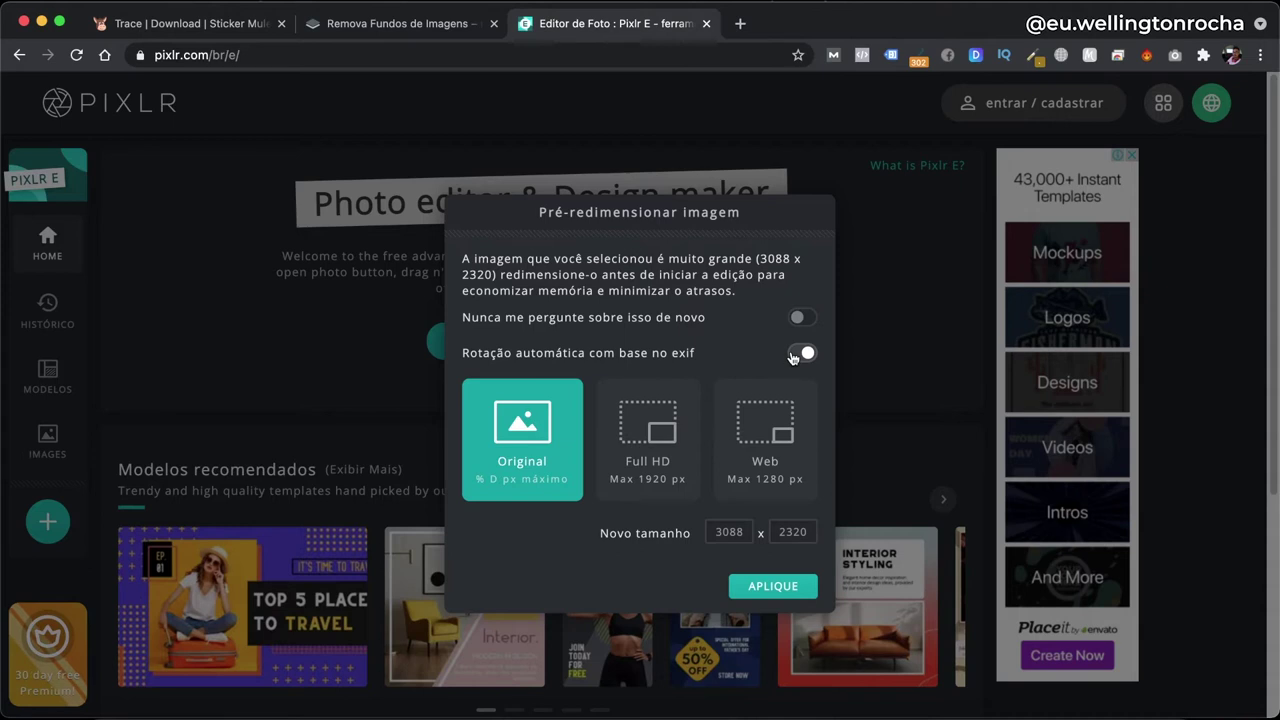
left_click(795, 356)
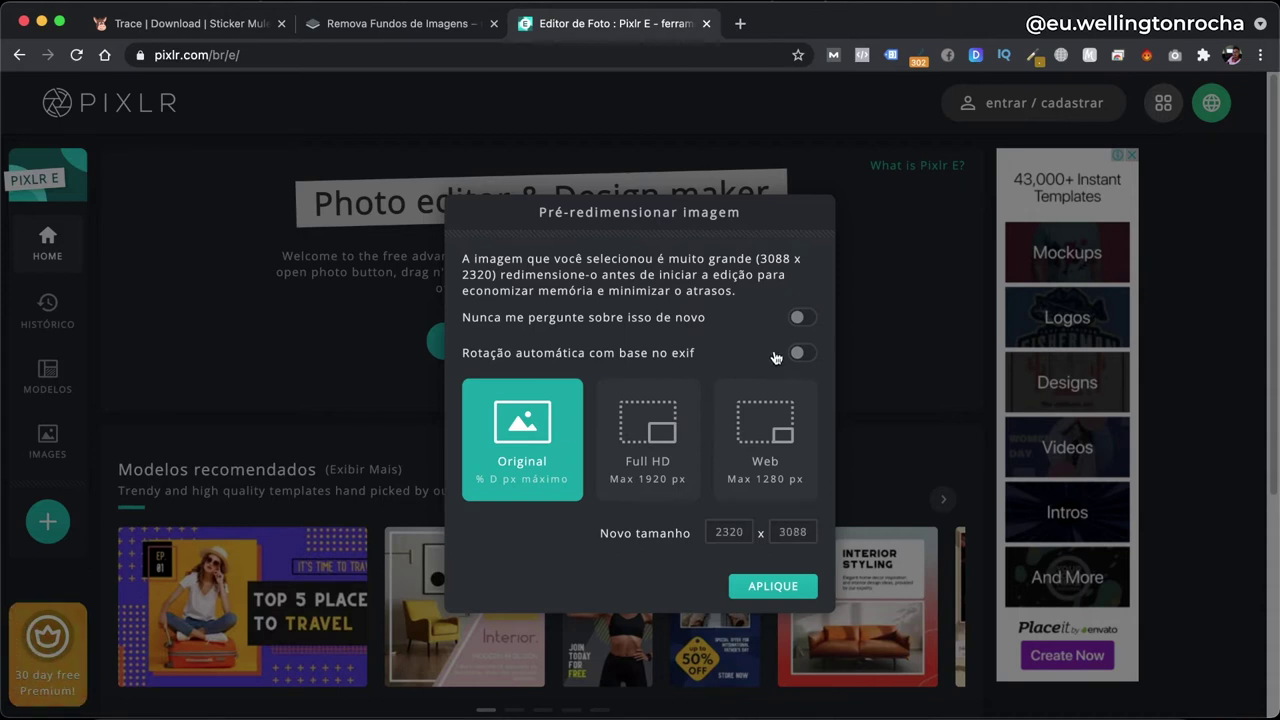
left_click(765, 590)
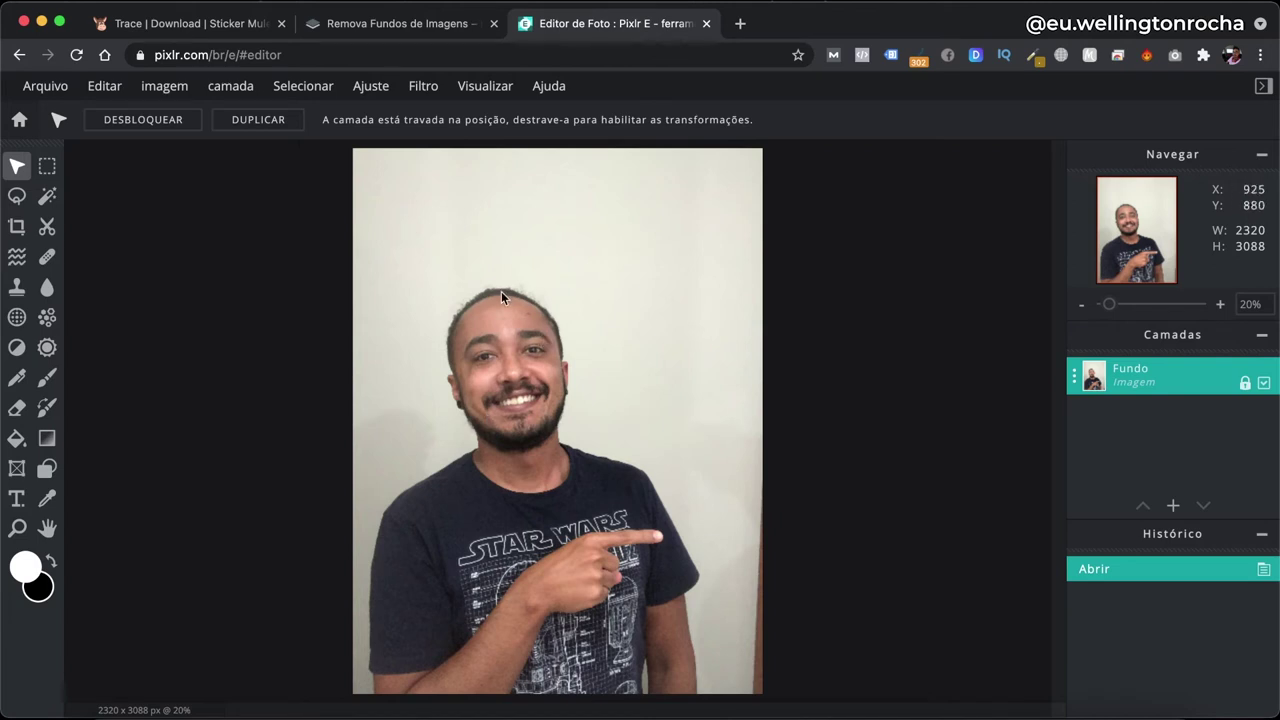
Switch to the Polígono lasso, try a first shoulder outline, then cancel it.
left_click(17, 198)
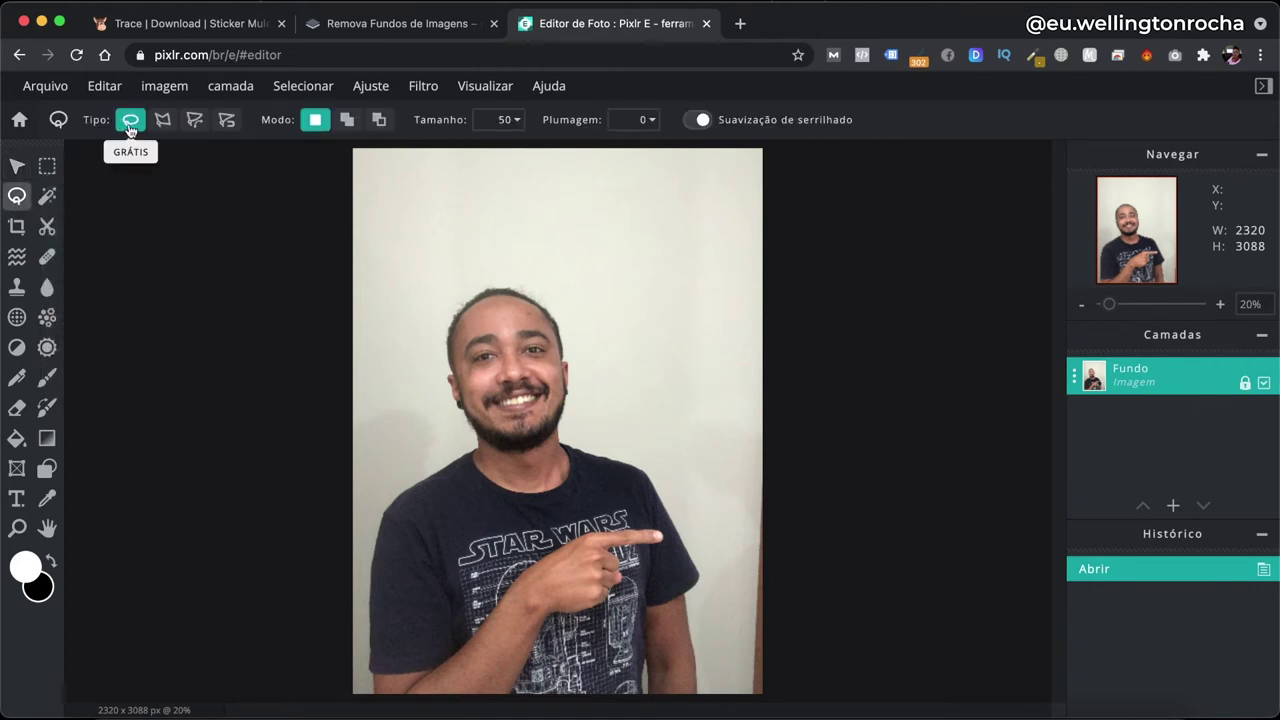
left_click(162, 120)
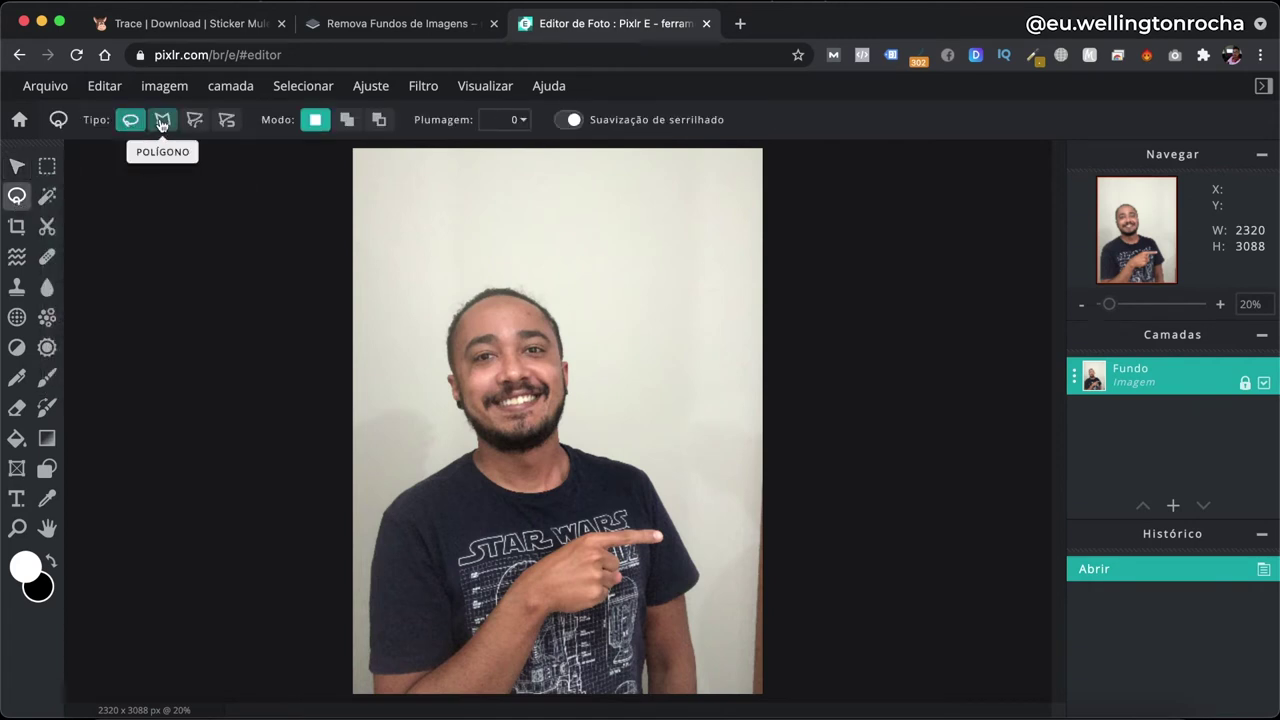
left_click(371, 686)
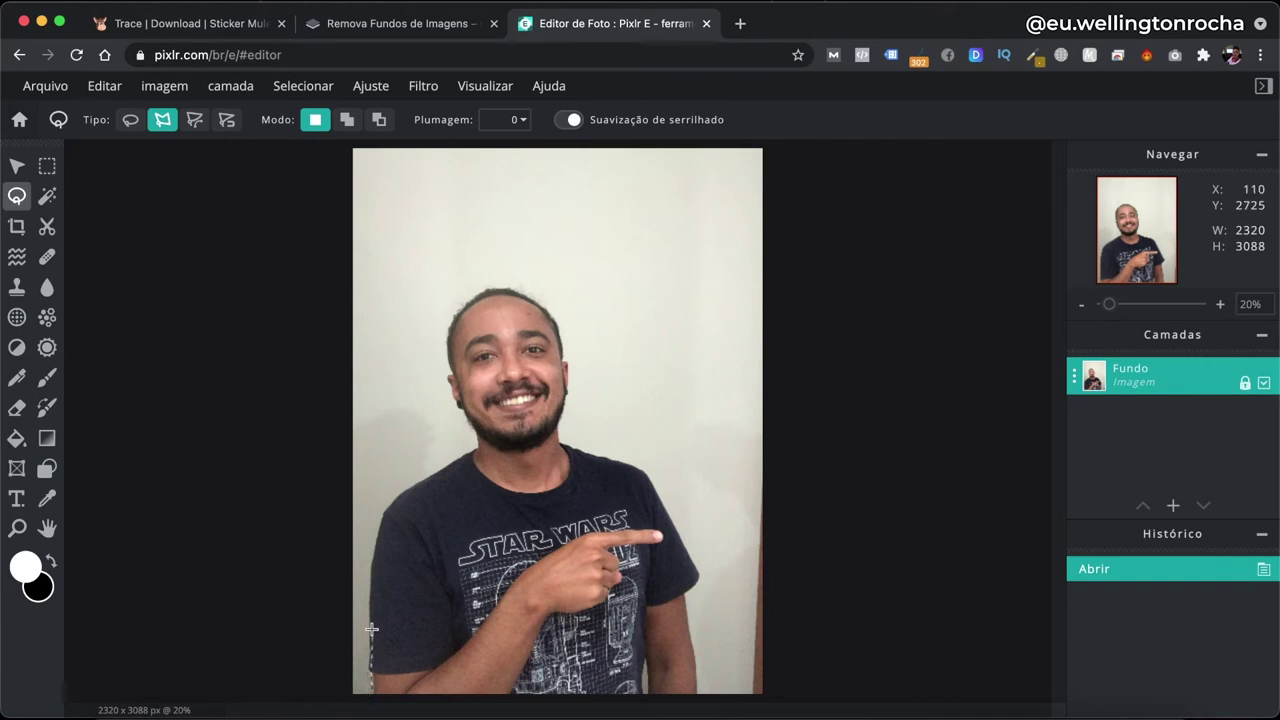
left_click(380, 543)
left_click(404, 499)
left_click(430, 476)
key("Escape")
Restart the outline at the photo's bottom edge and run it up the left shirt edge.
scroll(379, 552, "up", 3)
scroll(360, 540, "up", 2)
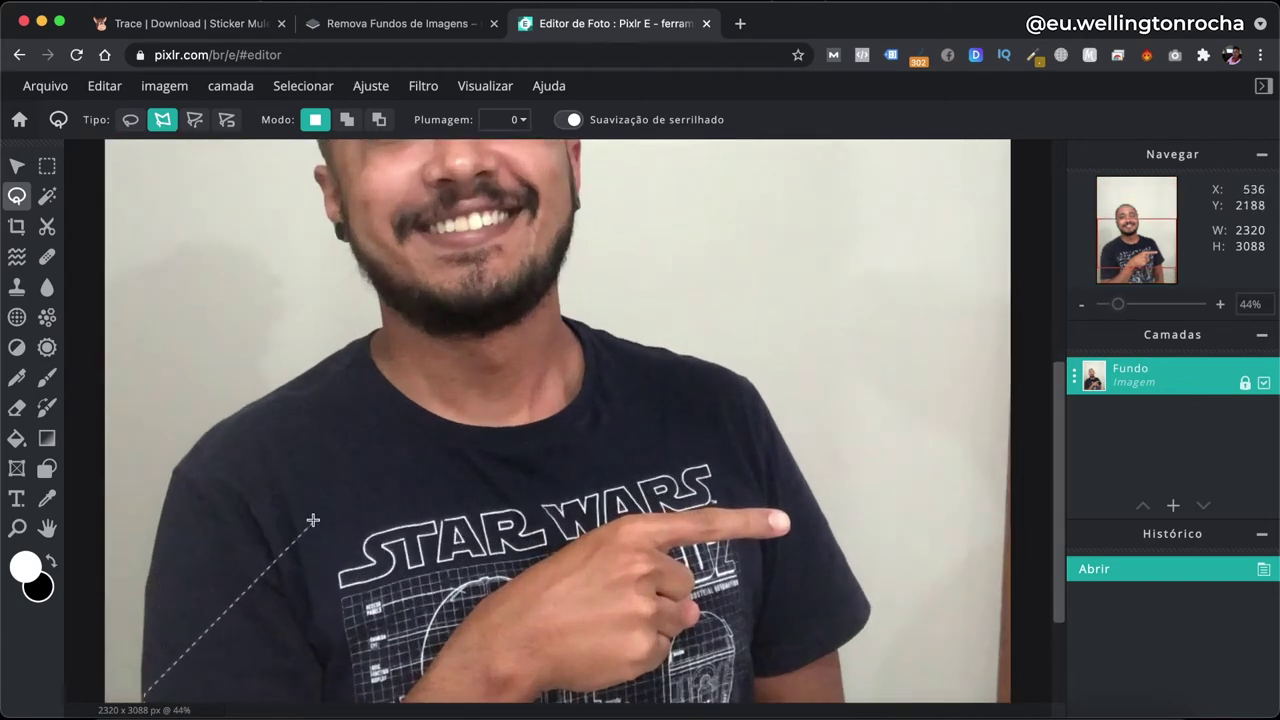
scroll(306, 519, "down", 3)
scroll(306, 519, "down", 3)
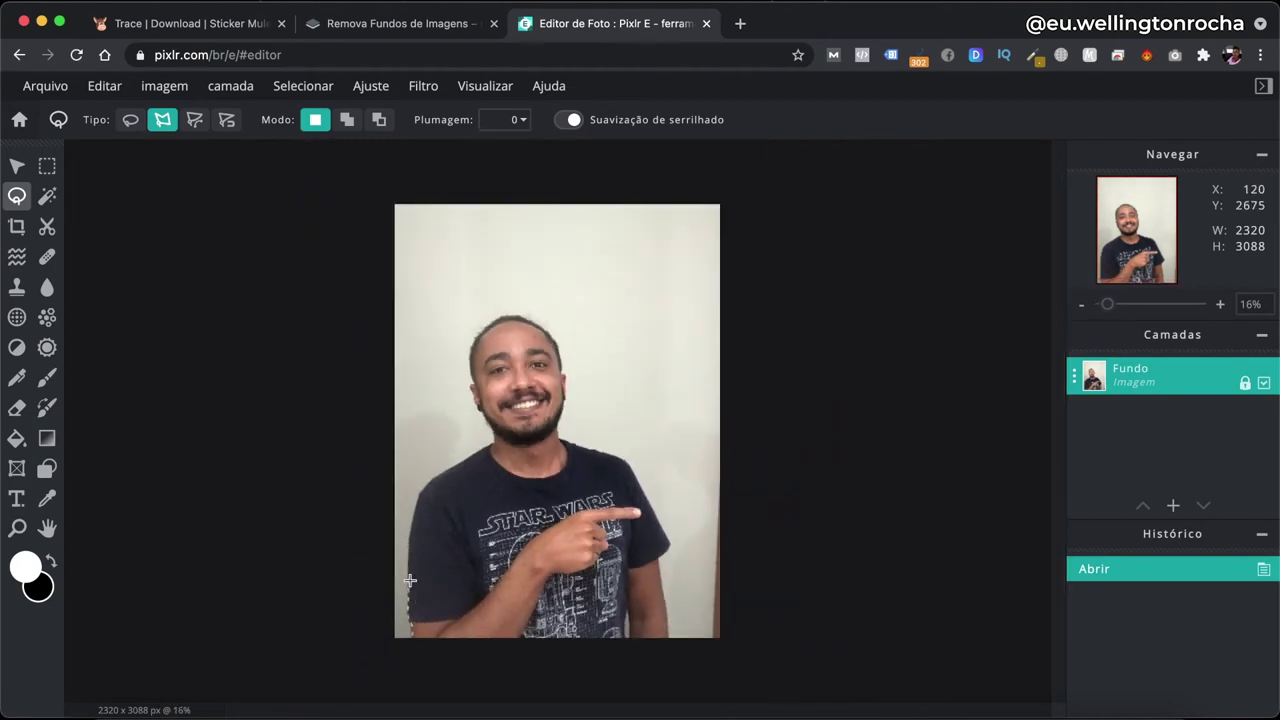
scroll(405, 580, "up", 2)
scroll(350, 585, "up", 2)
scroll(286, 598, "up", 2)
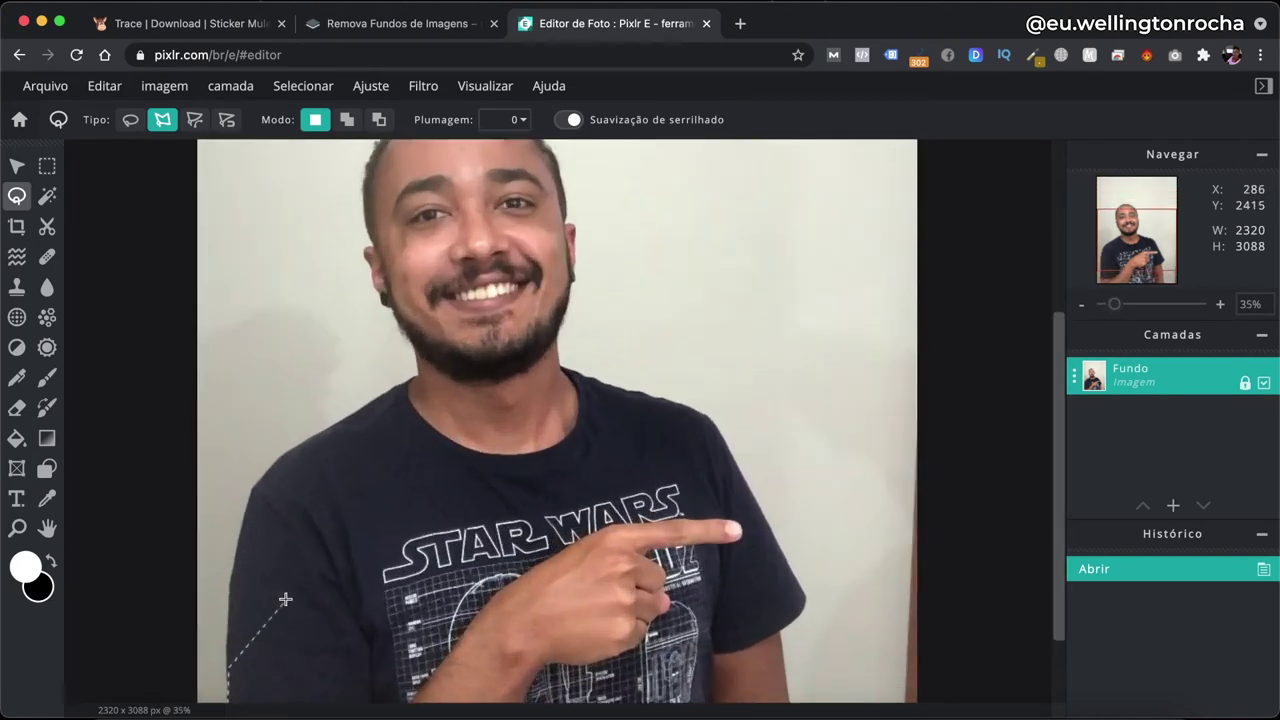
scroll(250, 600, "down", 2)
scroll(300, 625, "down", 4)
scroll(390, 615, "down", 1)
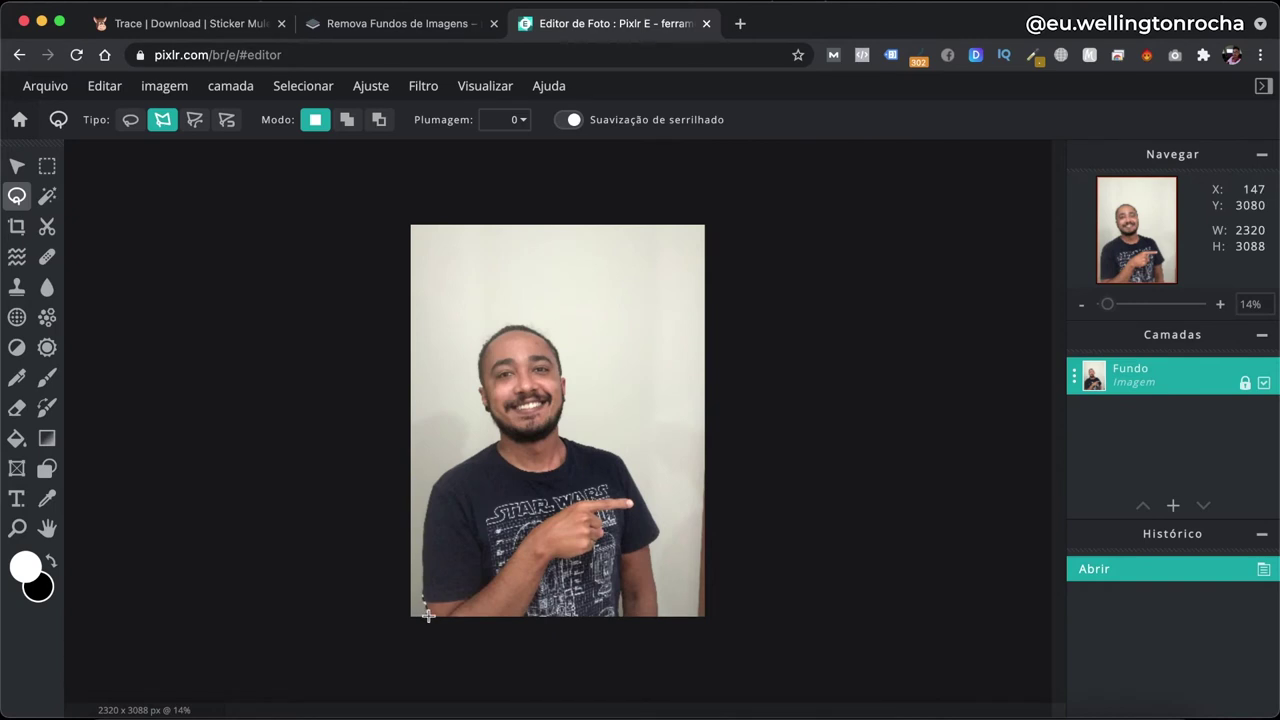
scroll(413, 587, "up", 2)
scroll(330, 645, "up", 2)
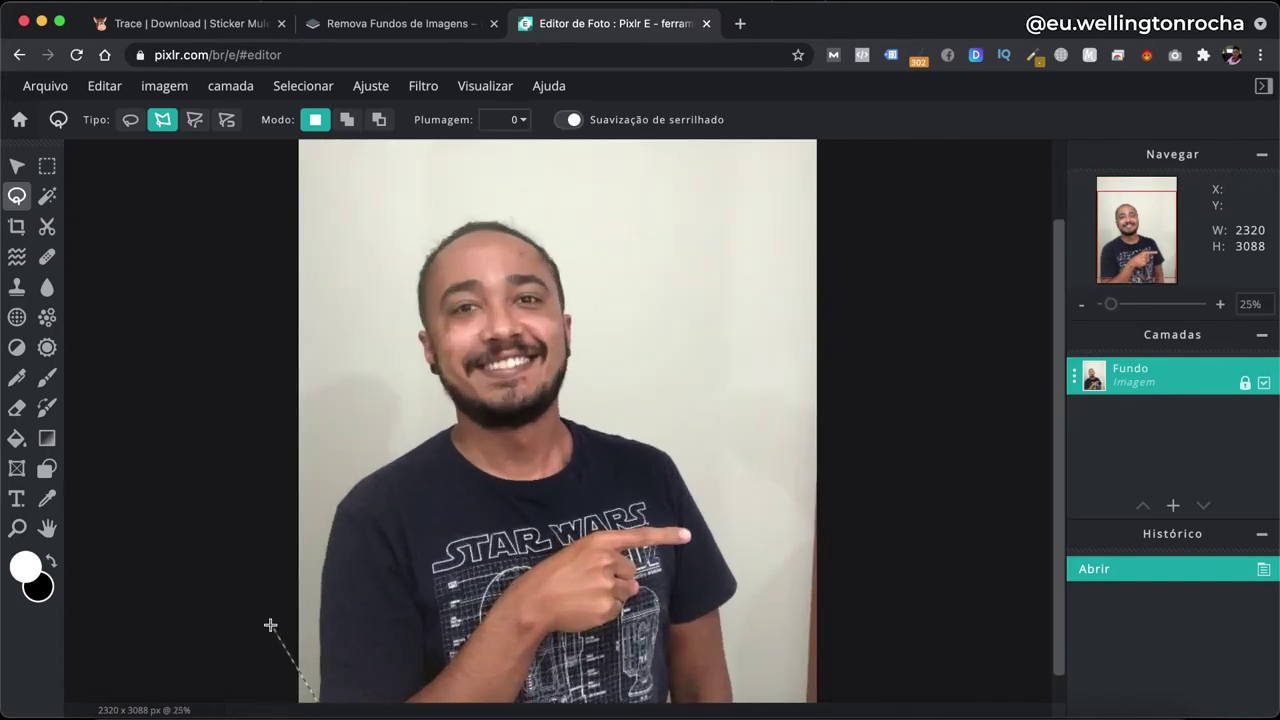
scroll(268, 680, "up", 4)
scroll(797, 697, "down", 1)
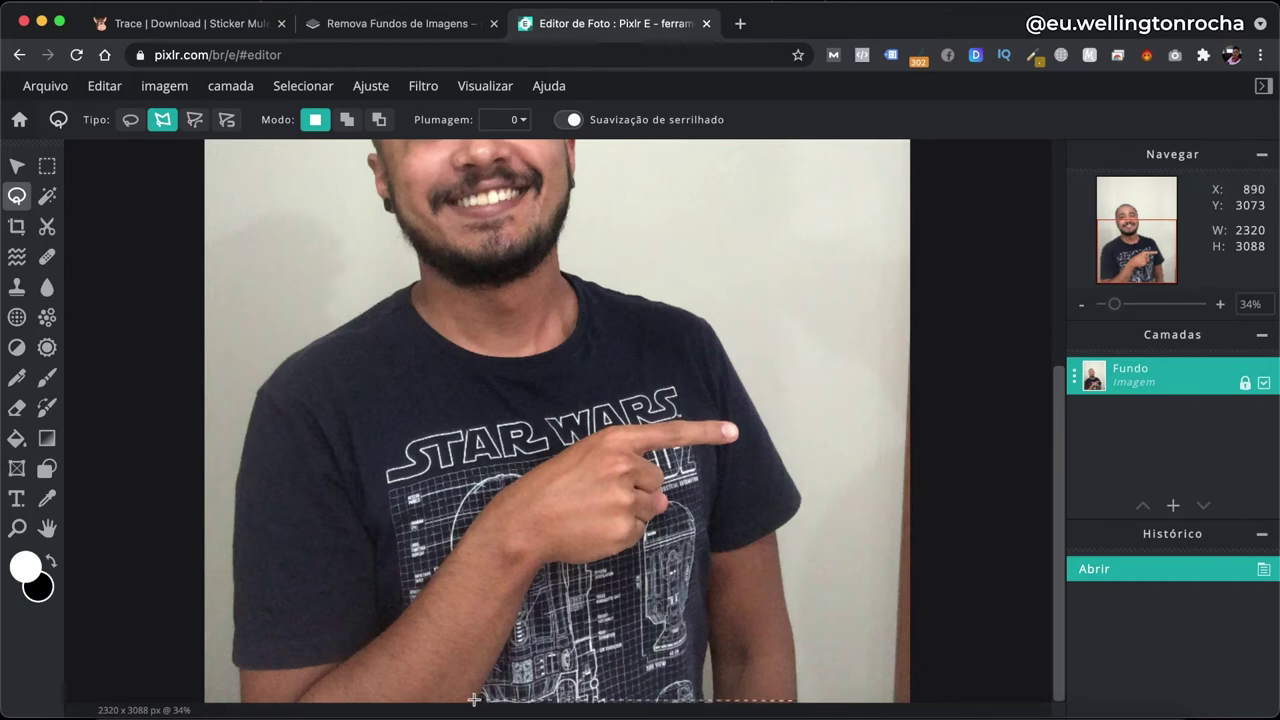
left_click(239, 702)
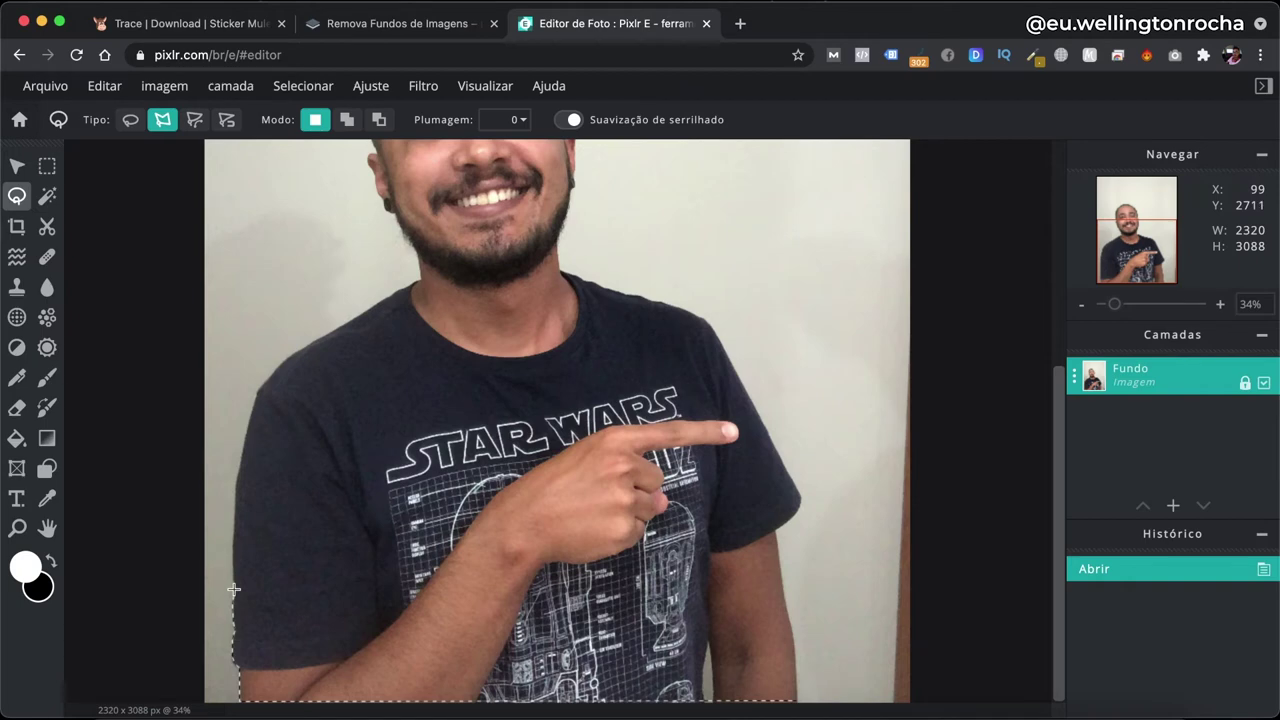
left_click(232, 531)
Extend the outline with a point on the left shoulder, zooming as needed.
scroll(240, 440, "up", 1)
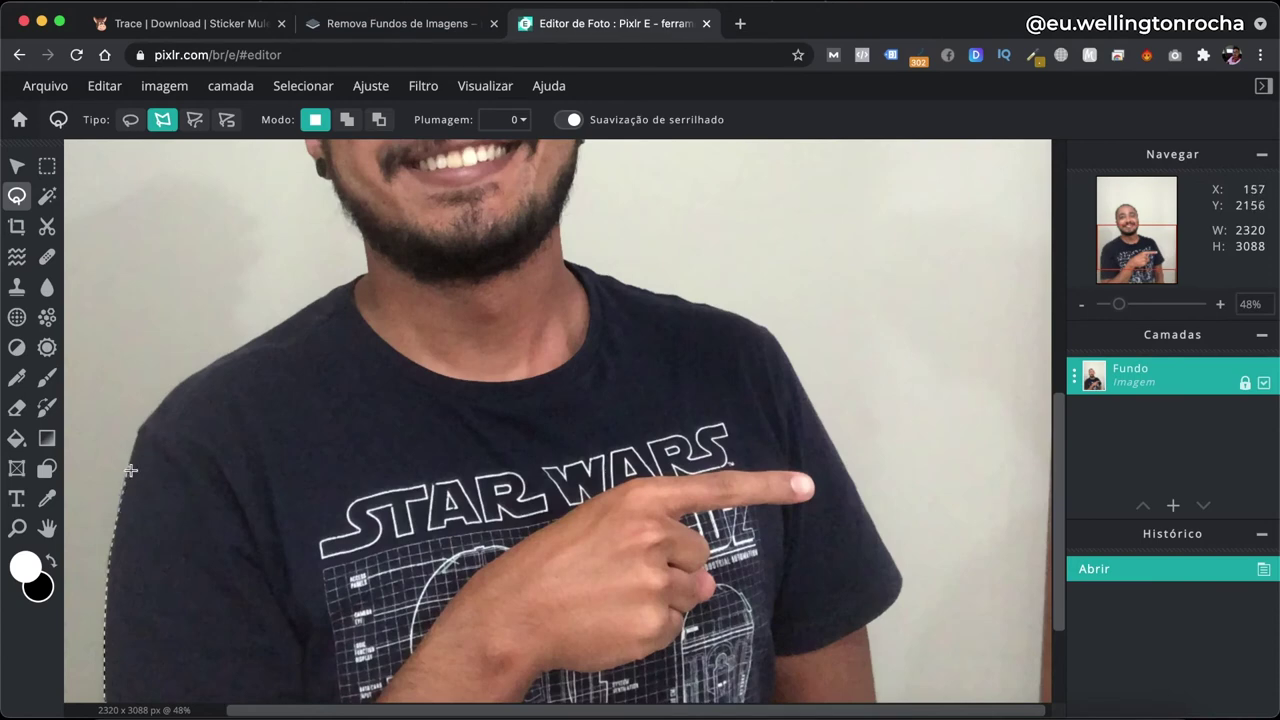
scroll(130, 470, "down", 2)
scroll(240, 465, "up", 2)
scroll(175, 441, "up", 1)
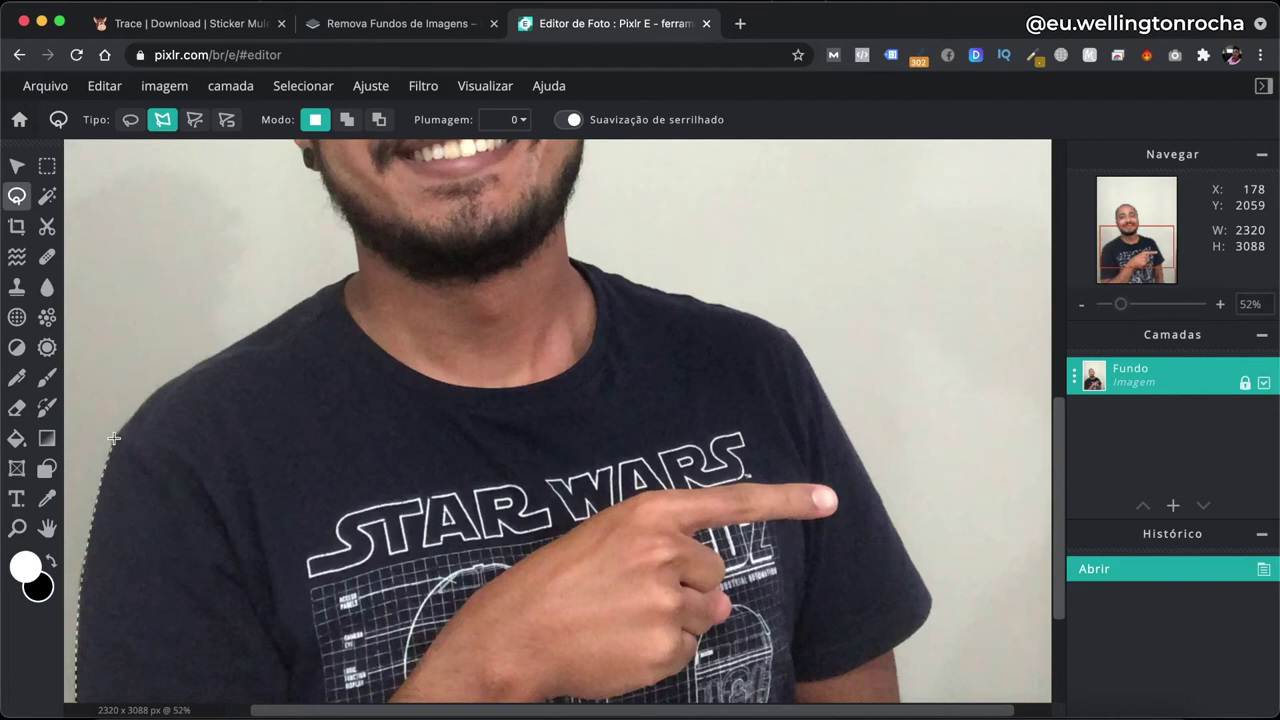
scroll(160, 385, "up", 2)
scroll(170, 388, "up", 3)
left_click(168, 380)
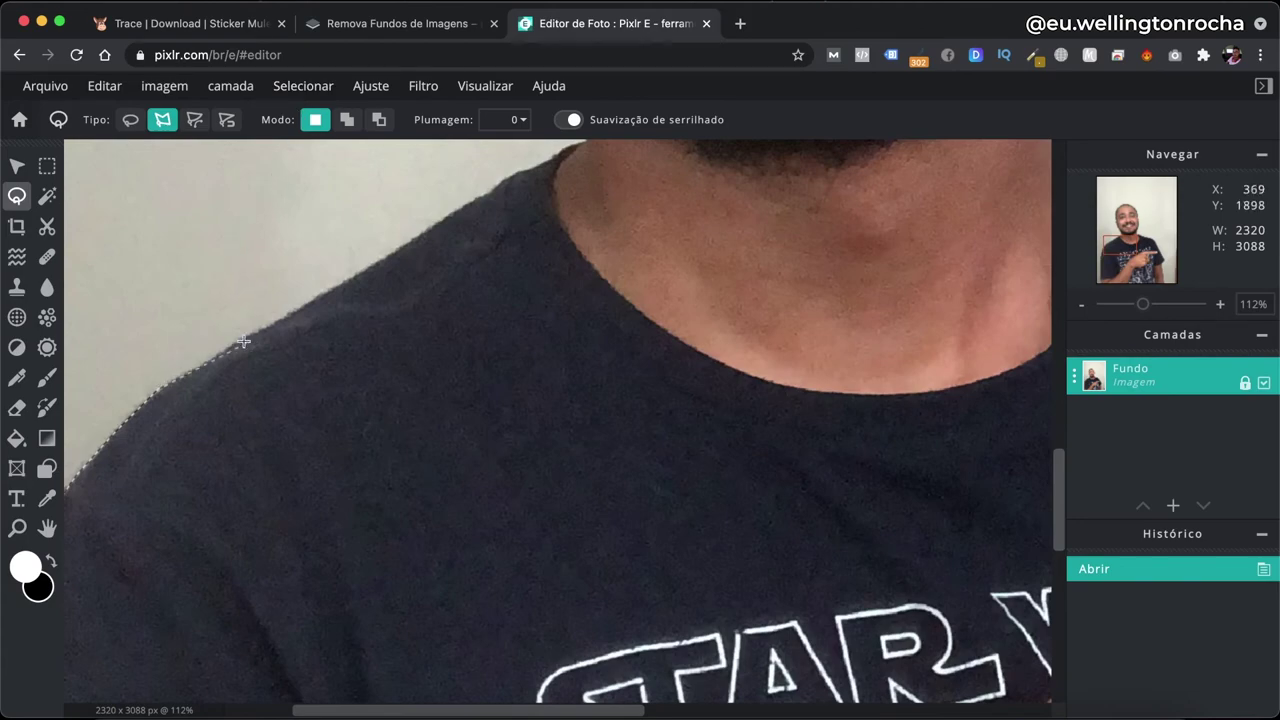
scroll(248, 337, "down", 3)
scroll(245, 332, "down", 3)
scroll(245, 332, "down", 3)
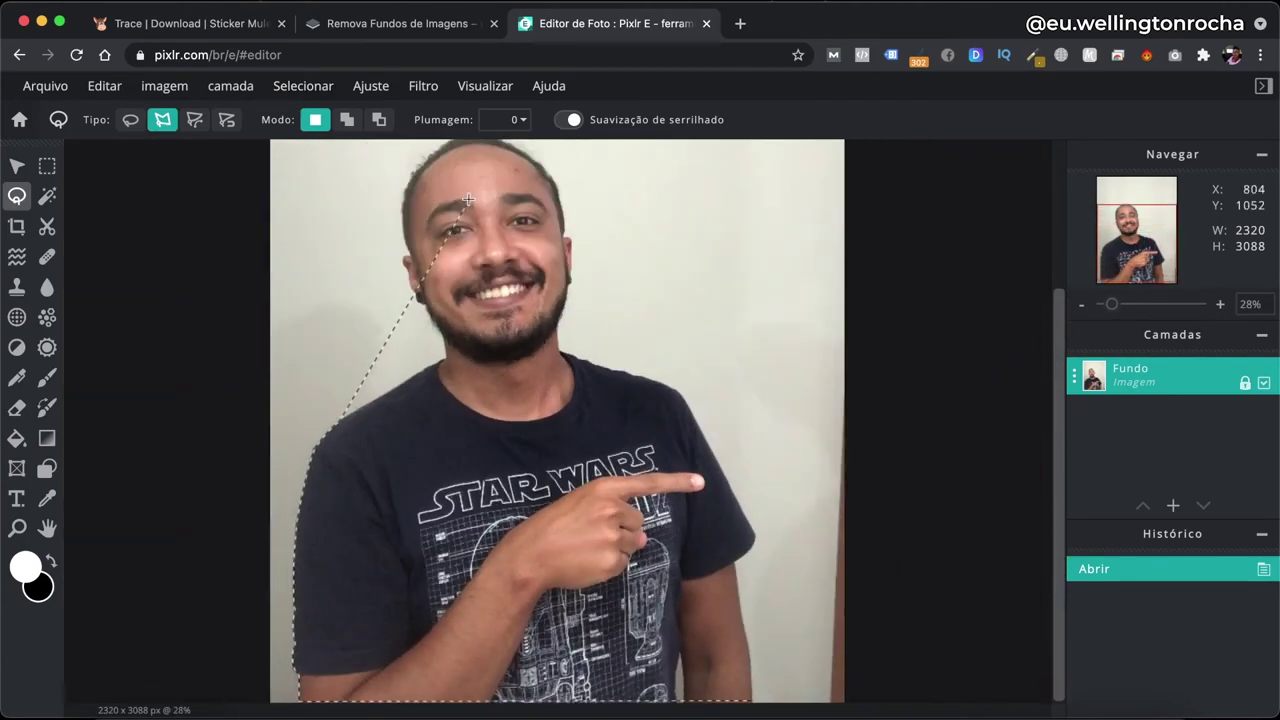
scroll(464, 209, "down", 2)
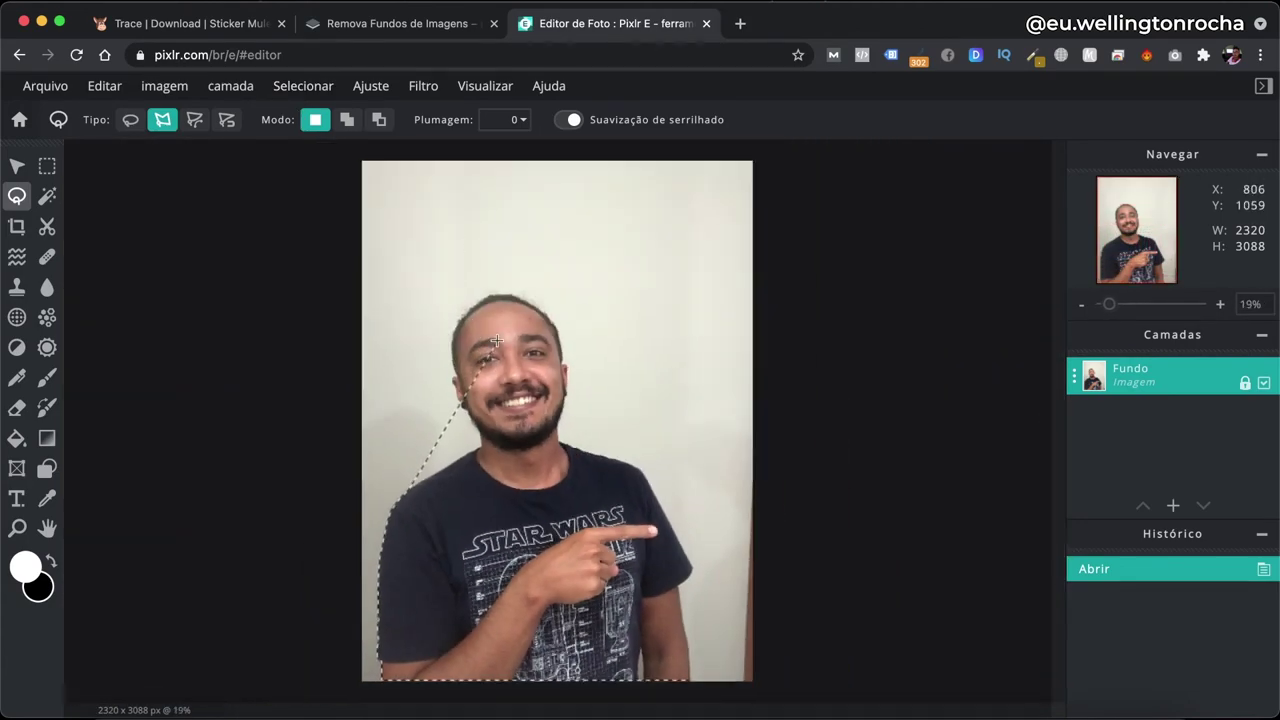
scroll(482, 343, "up", 1)
scroll(482, 343, "up", 1)
scroll(440, 365, "up", 1)
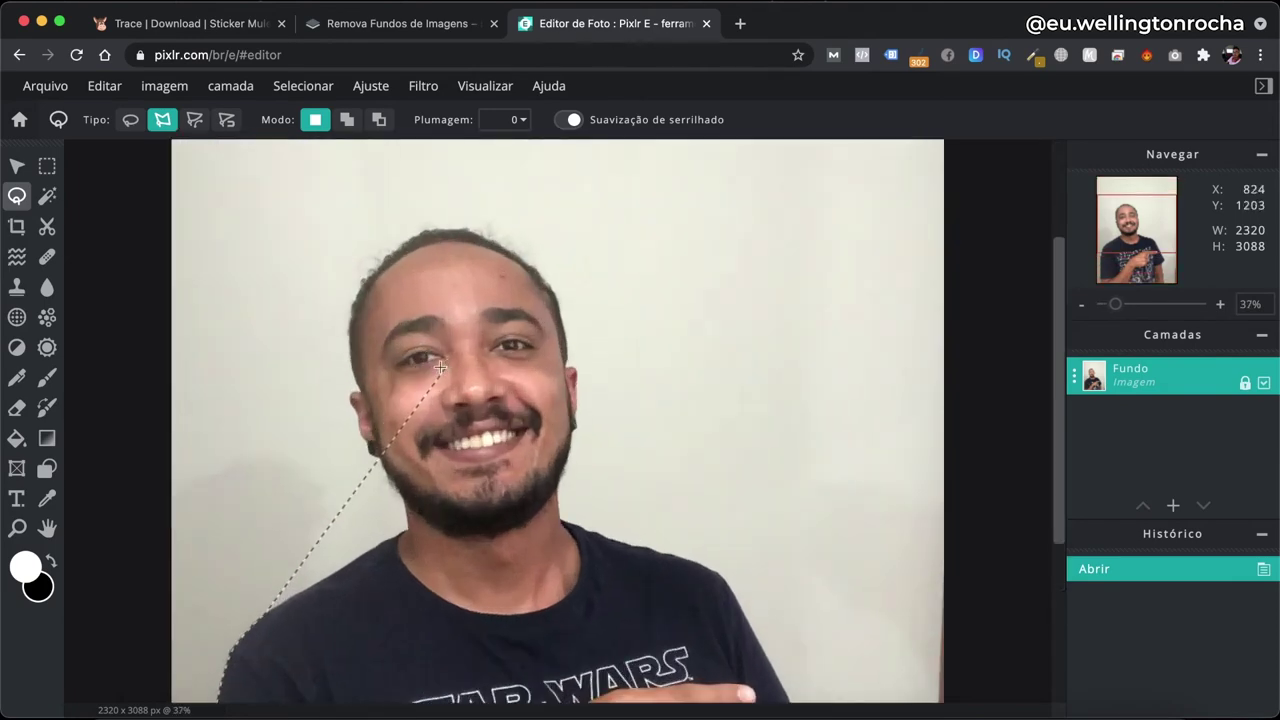
scroll(410, 380, "up", 1)
scroll(370, 430, "up", 1)
scroll(340, 480, "down", 2)
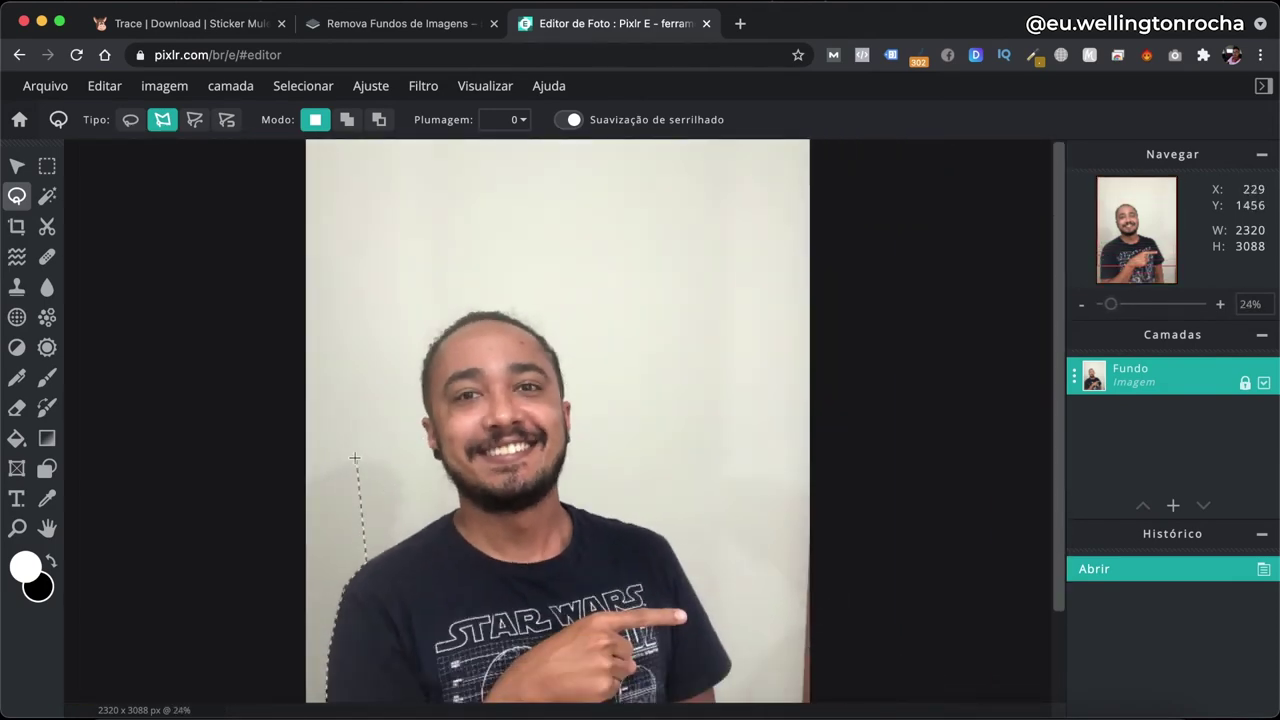
scroll(350, 500, "down", 1)
scroll(354, 506, "up", 1)
scroll(330, 490, "up", 3)
scroll(260, 495, "down", 1)
scroll(330, 480, "down", 2)
scroll(420, 380, "up", 2)
scroll(430, 420, "down", 2)
scroll(431, 534, "up", 1)
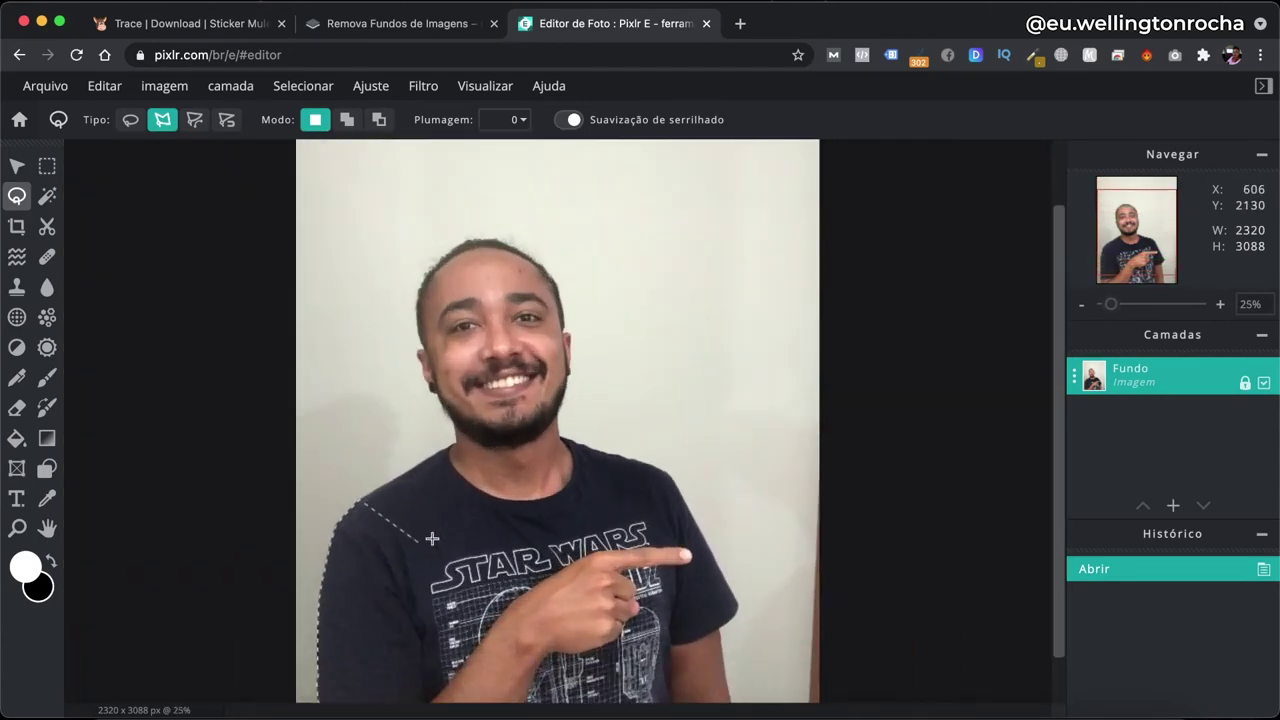
scroll(400, 505, "up", 1)
scroll(304, 501, "up", 3)
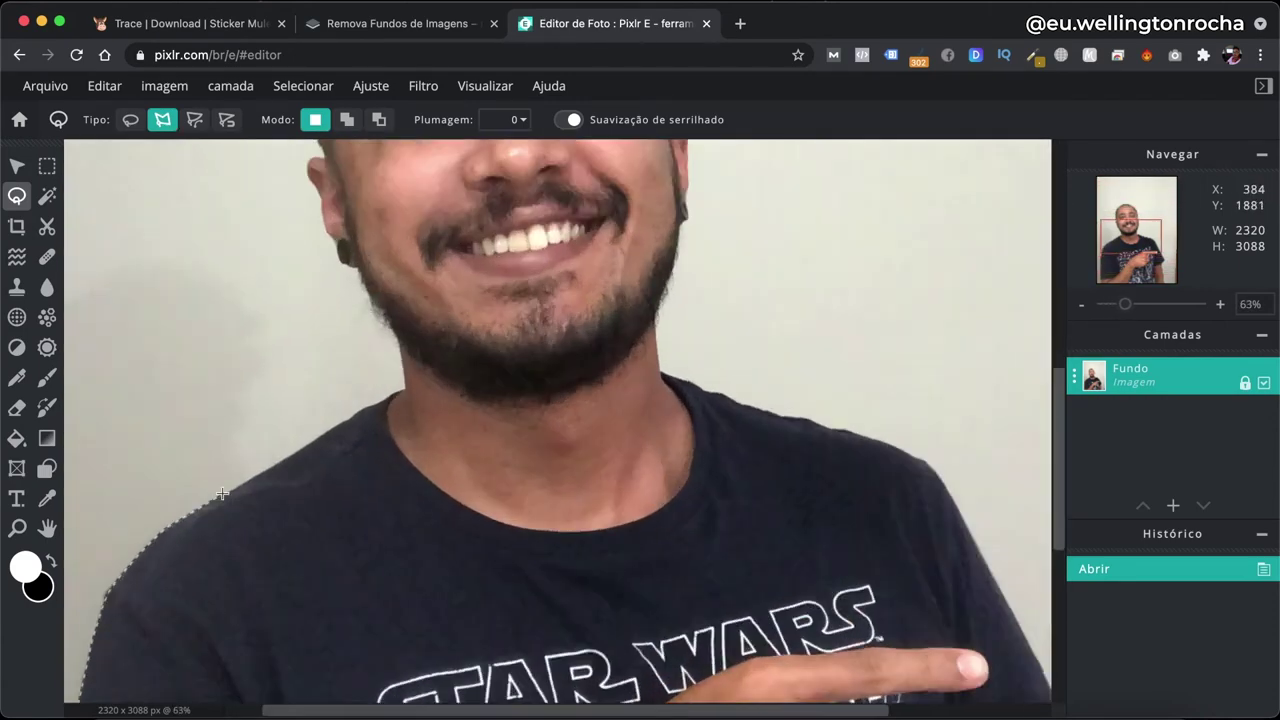
Undo an accidental Delete that erased the image, then re-adjust the zoom.
key("Delete")
key("ctrl+z")
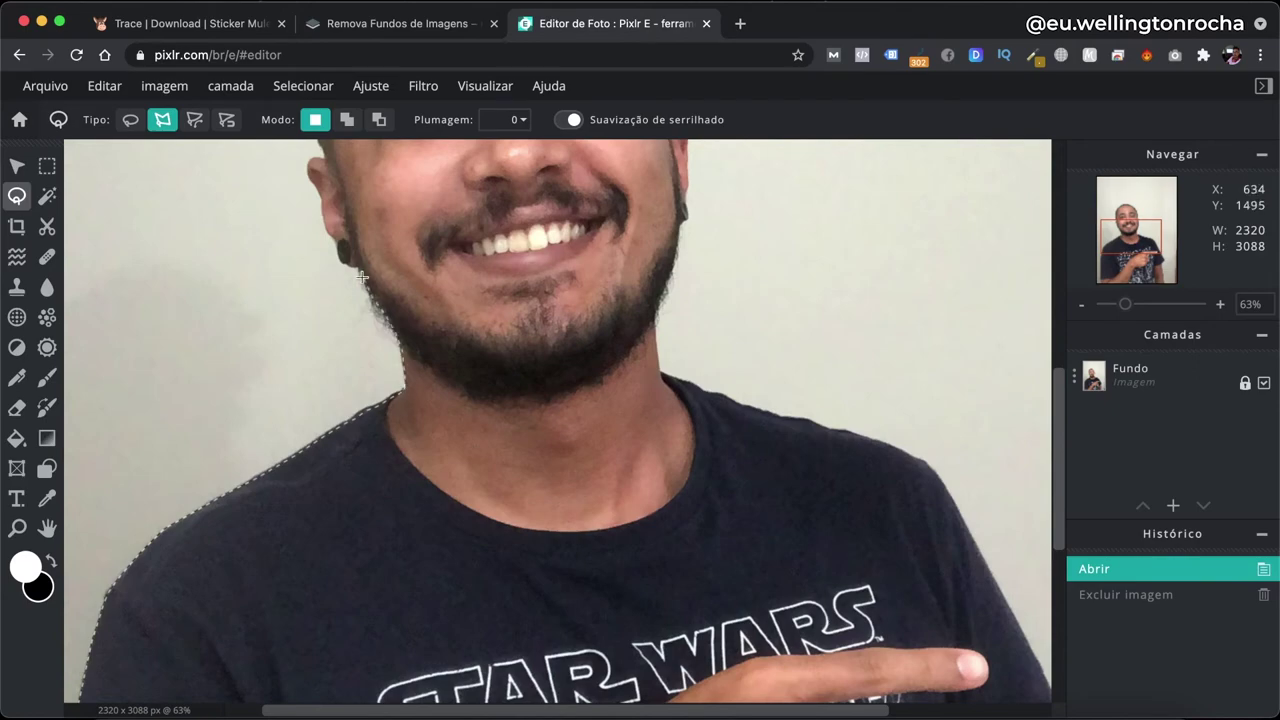
scroll(361, 276, "up", 5)
scroll(361, 290, "down", 3)
scroll(330, 420, "up", 5)
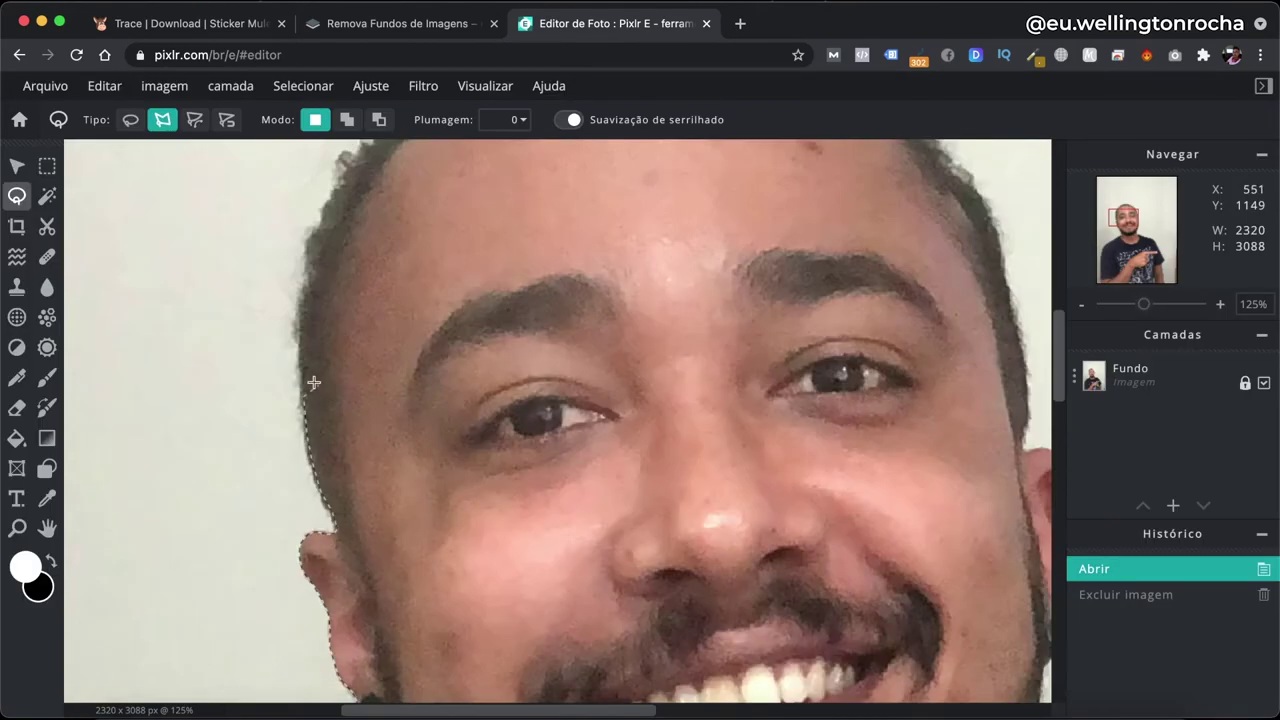
scroll(314, 374, "up", 5)
Trace the outline over the top of the head and along the hairline down to the ear.
left_click(212, 298)
left_click(272, 240)
mouse_move(455, 167)
left_mouse_down()
mouse_move(620, 215)
mouse_move(775, 360)
mouse_move(825, 594)
left_mouse_up()
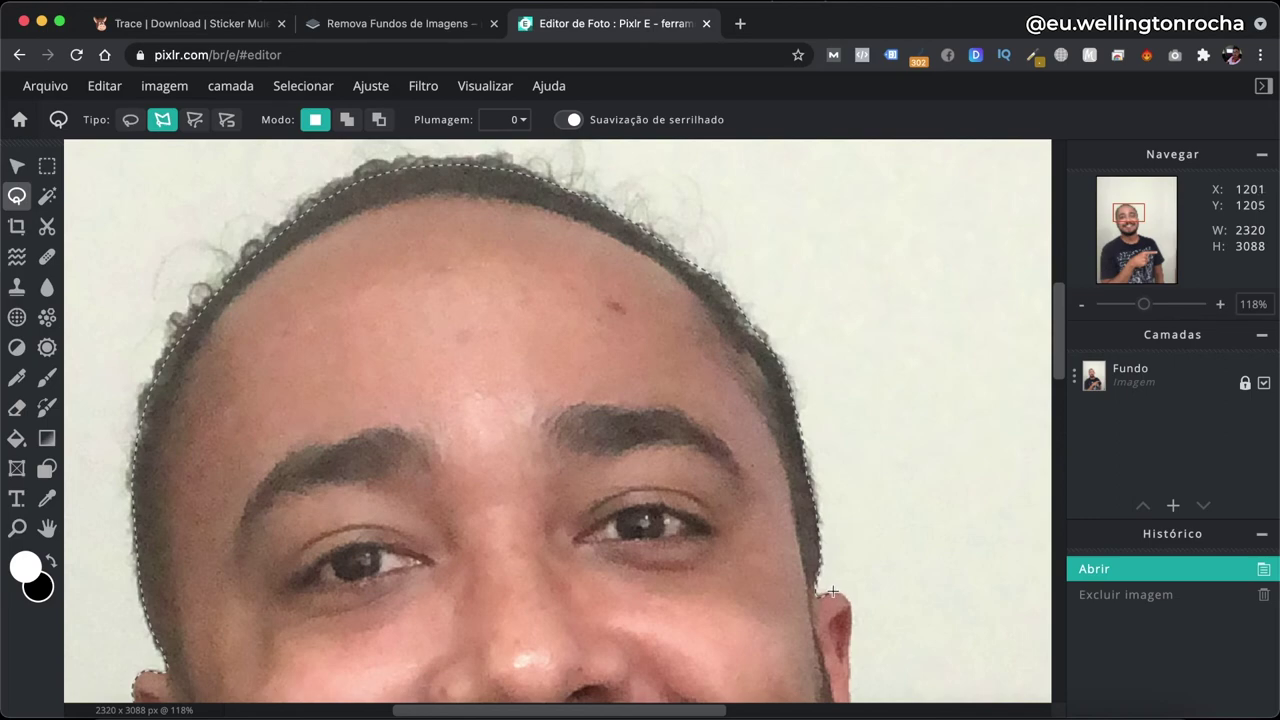
Check the closed selection around the man and select the Fundo photo layer.
scroll(832, 592, "down", 5)
scroll(597, 363, "up", 5)
scroll(578, 540, "down", 4)
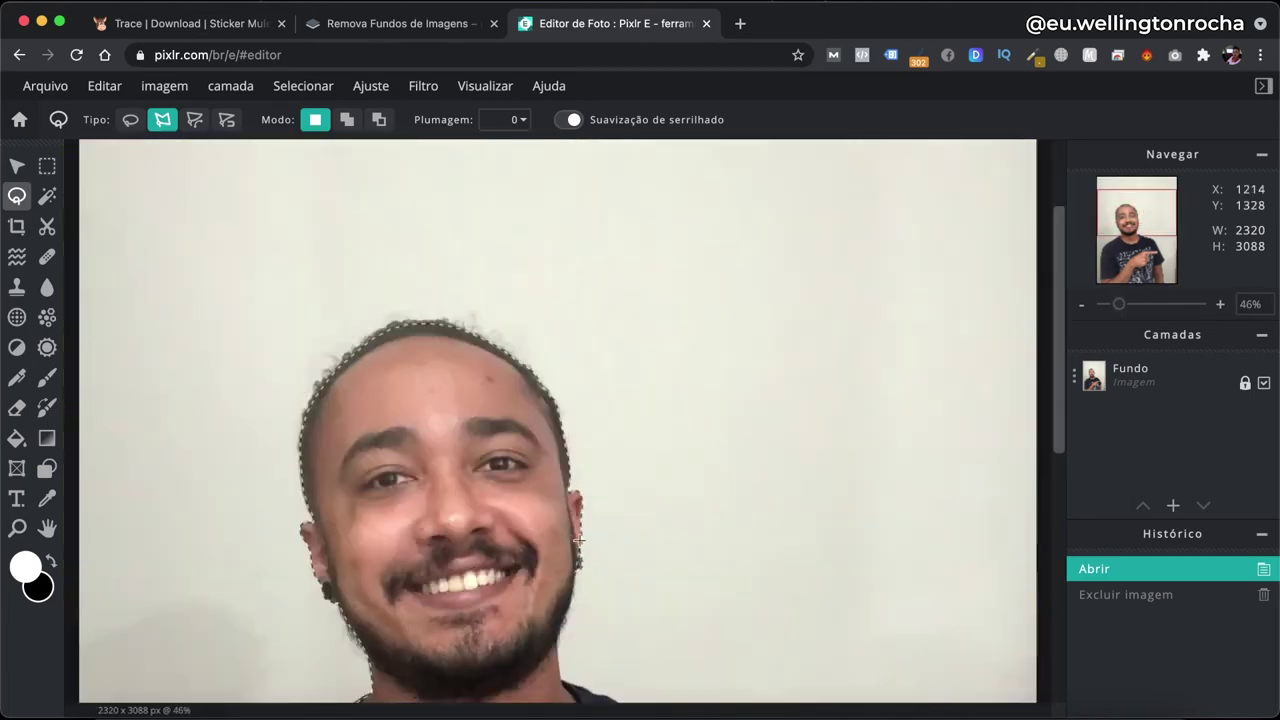
scroll(578, 540, "up", 3)
scroll(659, 452, "up", 2)
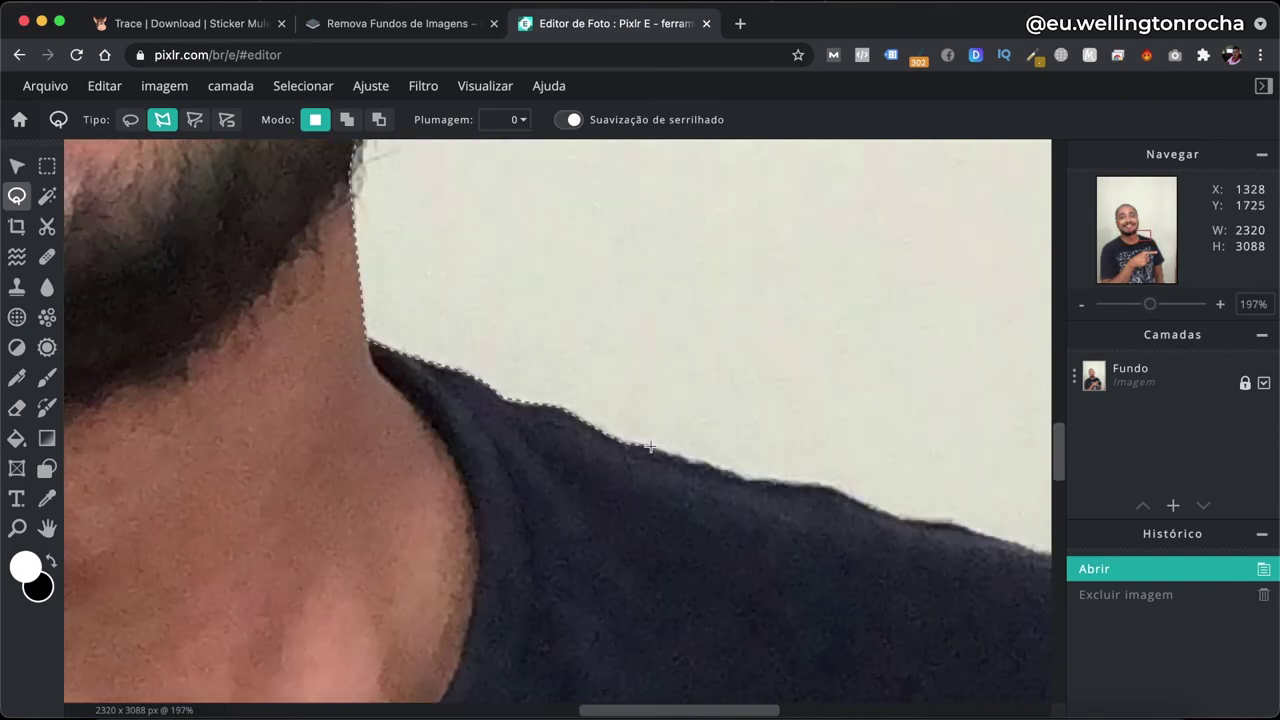
scroll(777, 483, "down", 1)
scroll(830, 560, "down", 2)
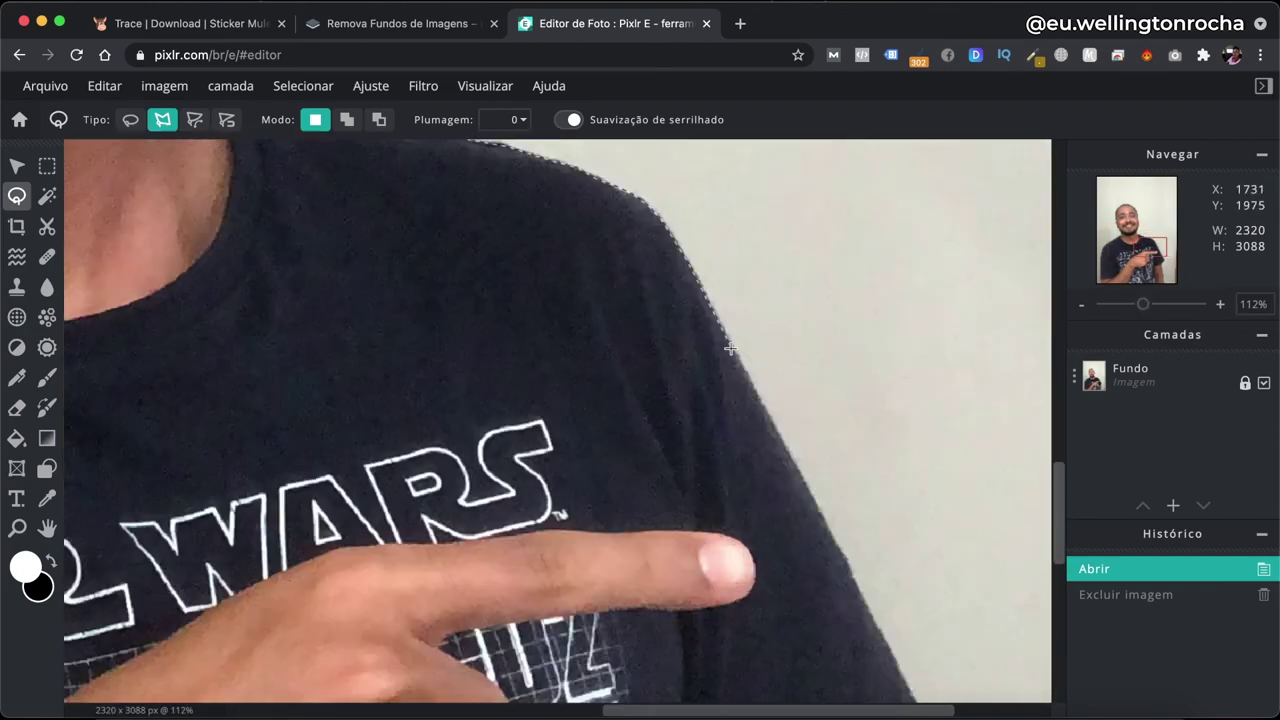
scroll(882, 638, "down", 2)
scroll(933, 457, "down", 1)
scroll(910, 530, "down", 3)
scroll(890, 610, "up", 2)
scroll(824, 657, "down", 1)
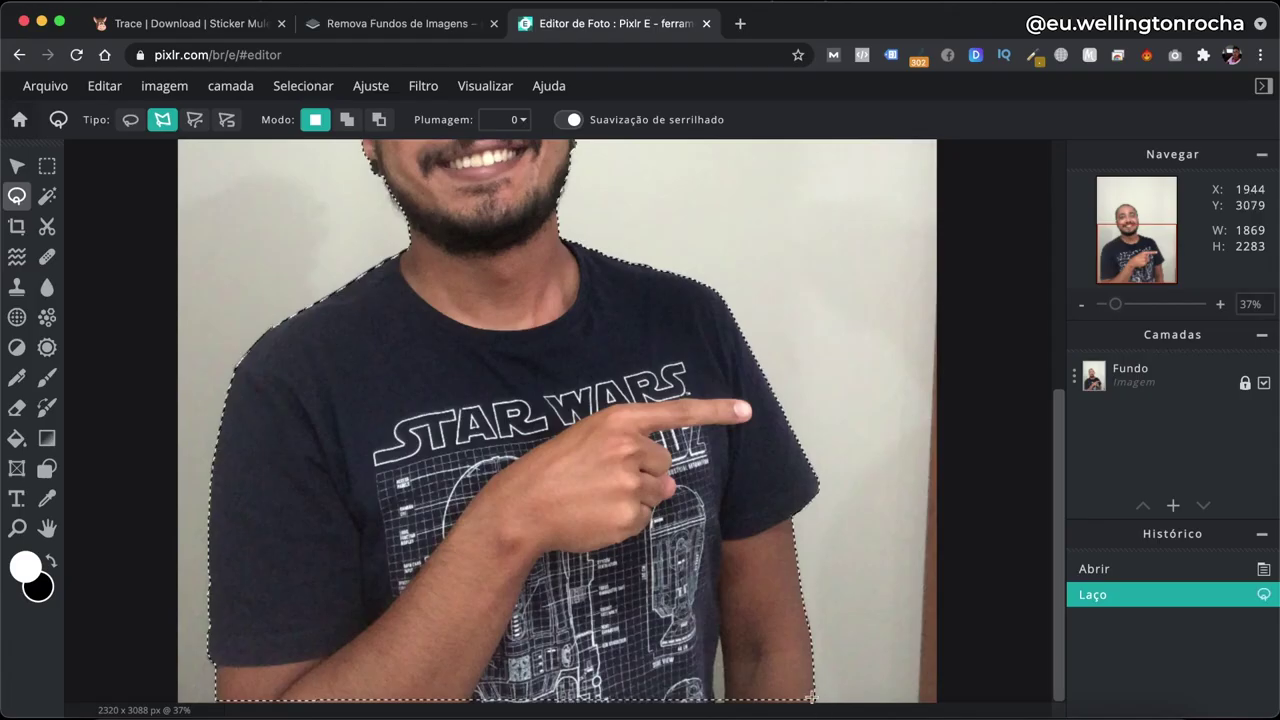
scroll(511, 360, "down", 3)
scroll(517, 357, "up", 1)
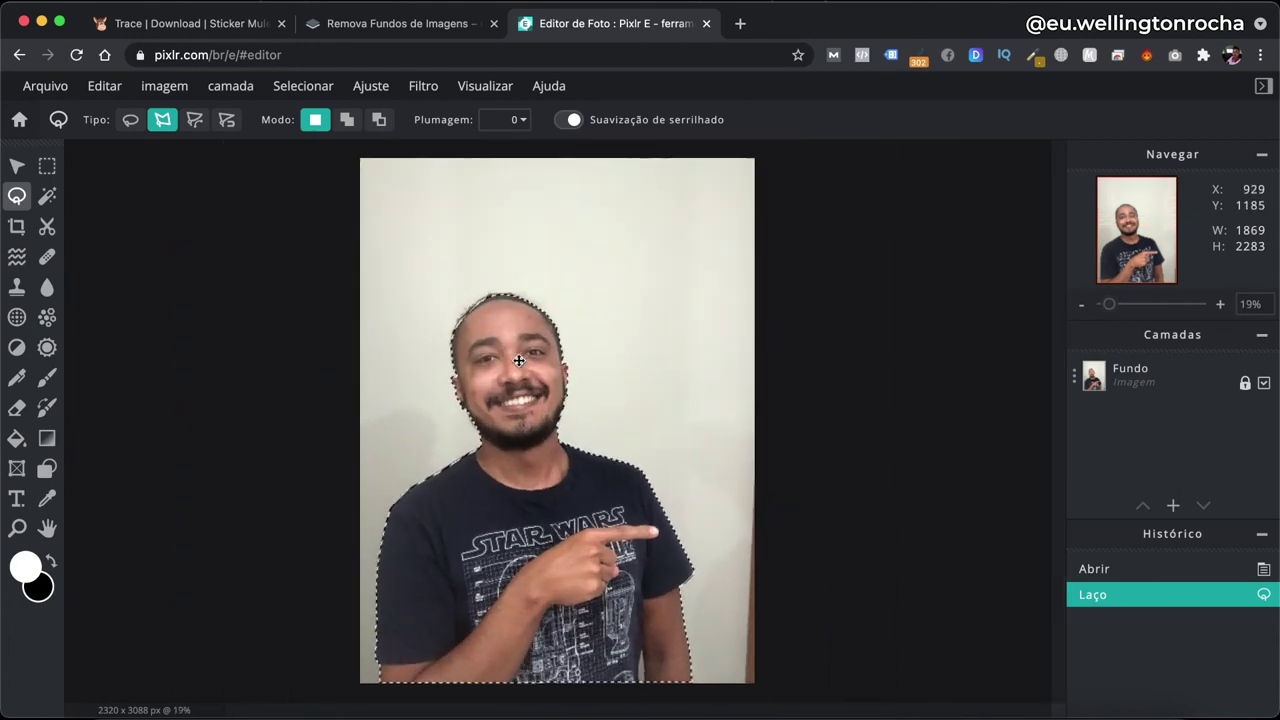
left_click(1133, 382)
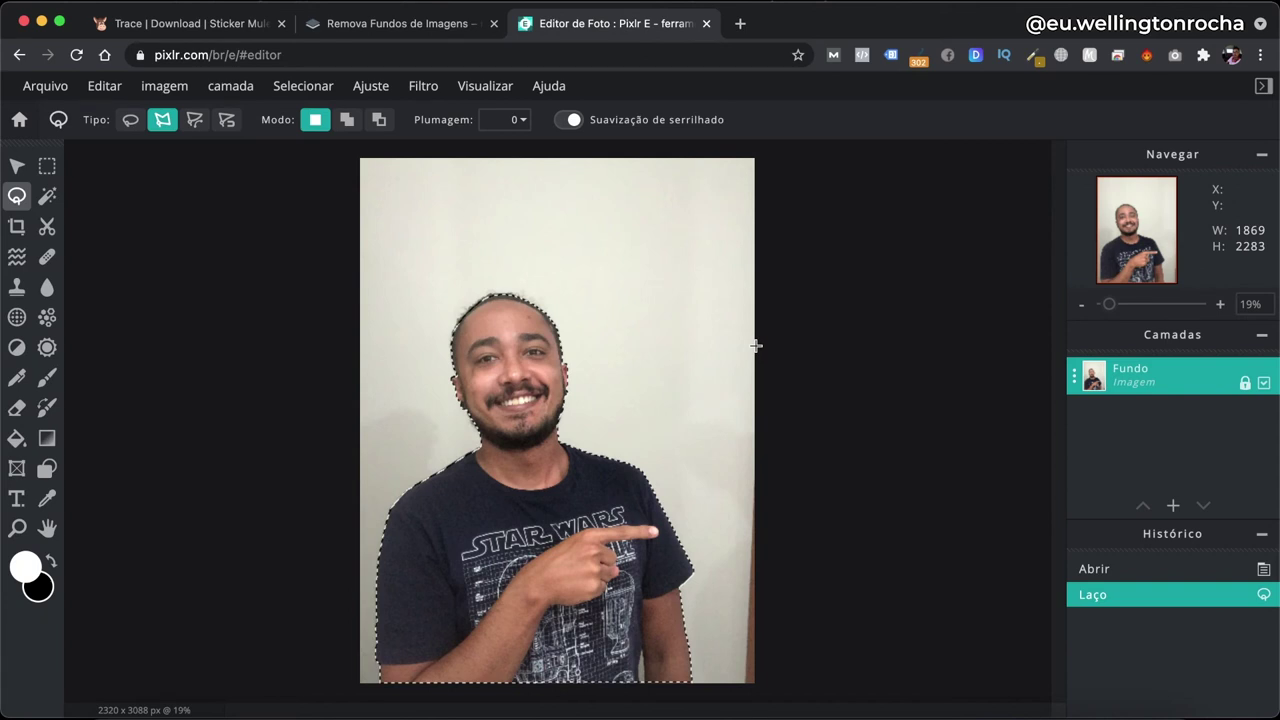
Copy the selected man and paste him as a new image.png layer, positioning it on the canvas.
left_click(158, 8)
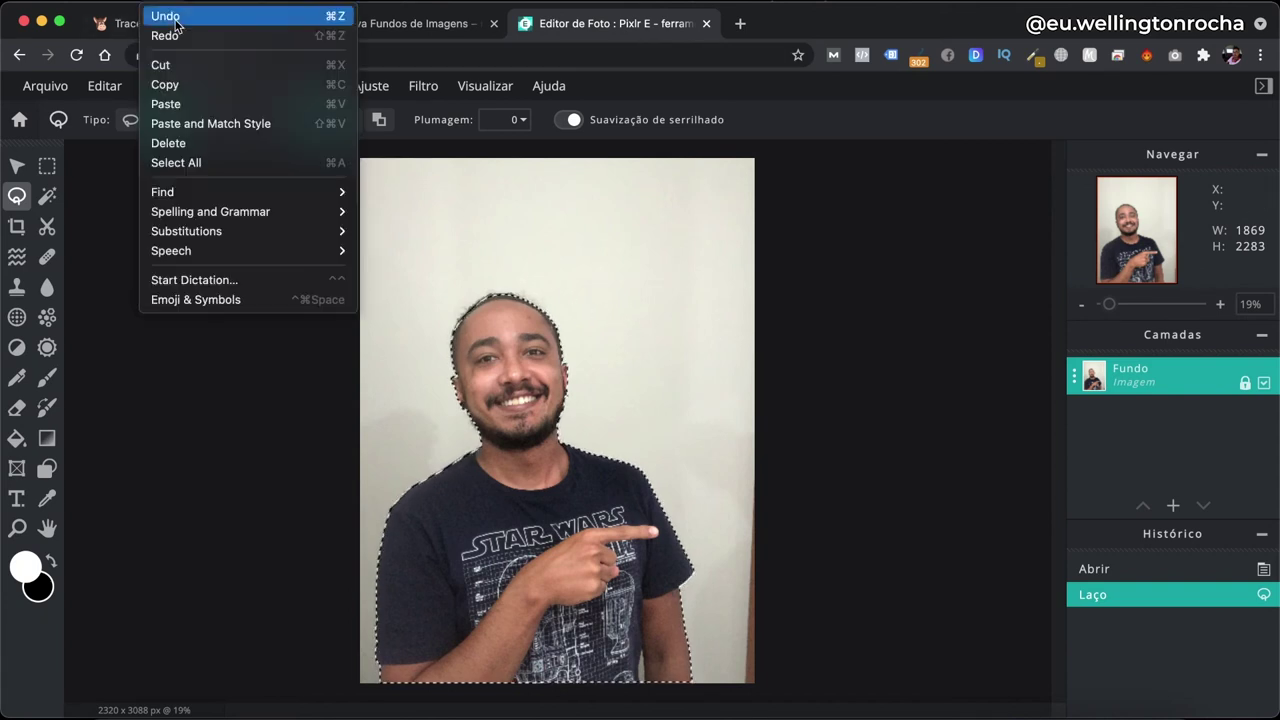
left_click(179, 92)
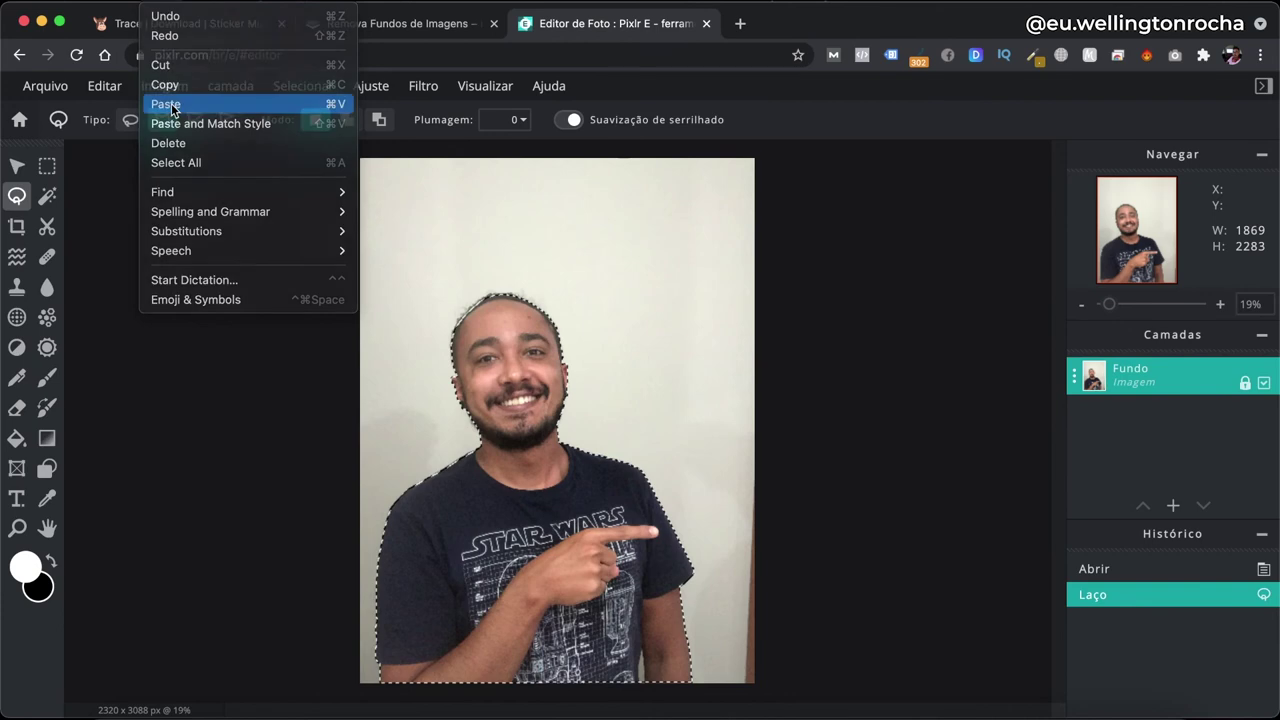
left_click(171, 103)
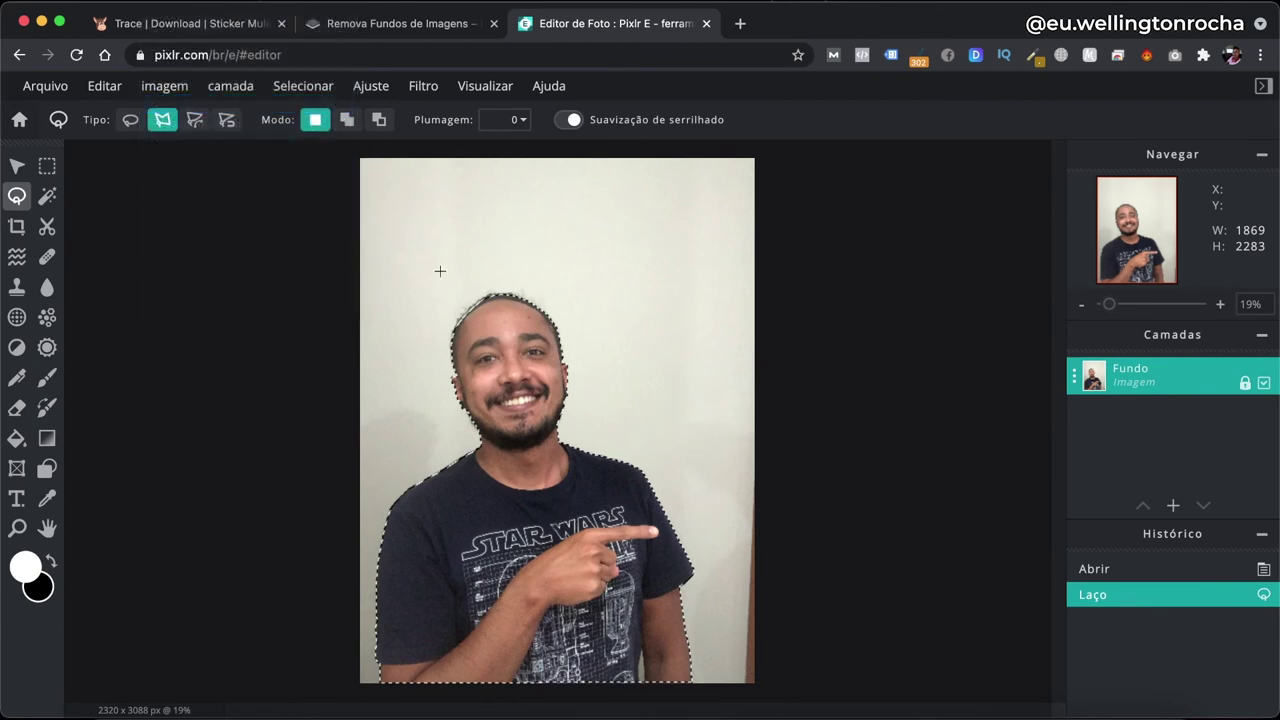
left_click(20, 165)
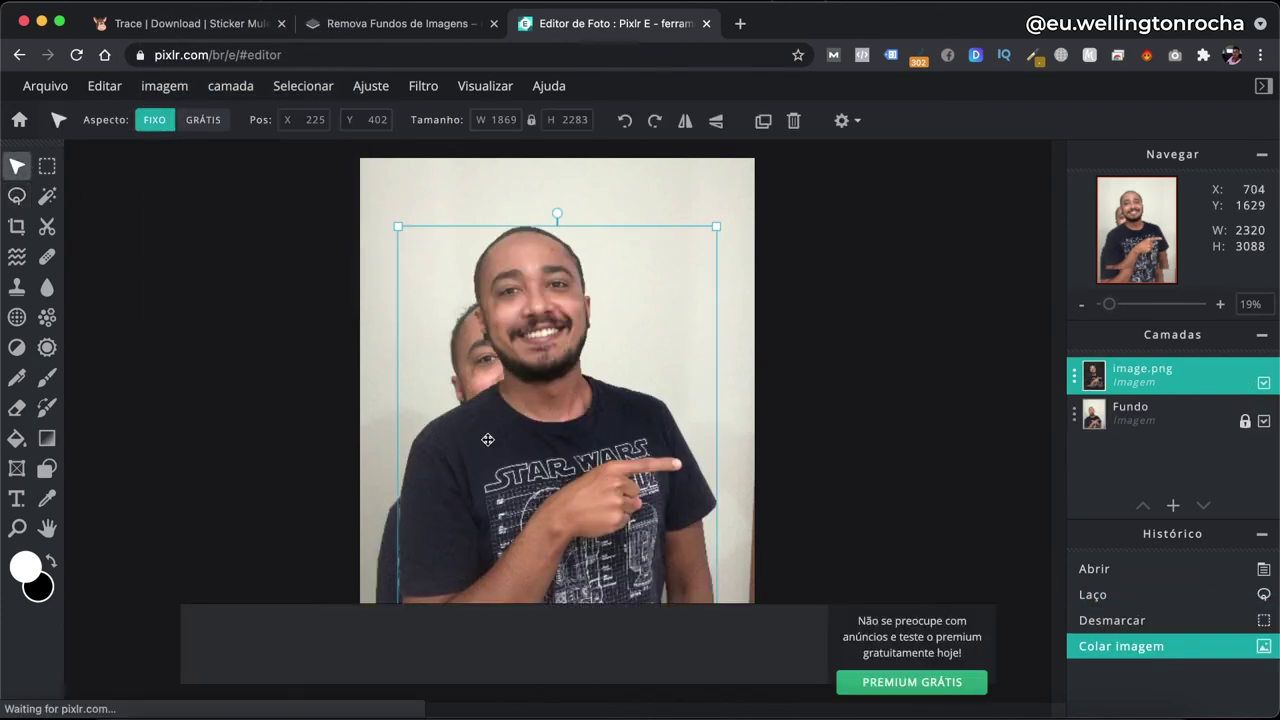
left_click_drag(560, 440, 558, 425)
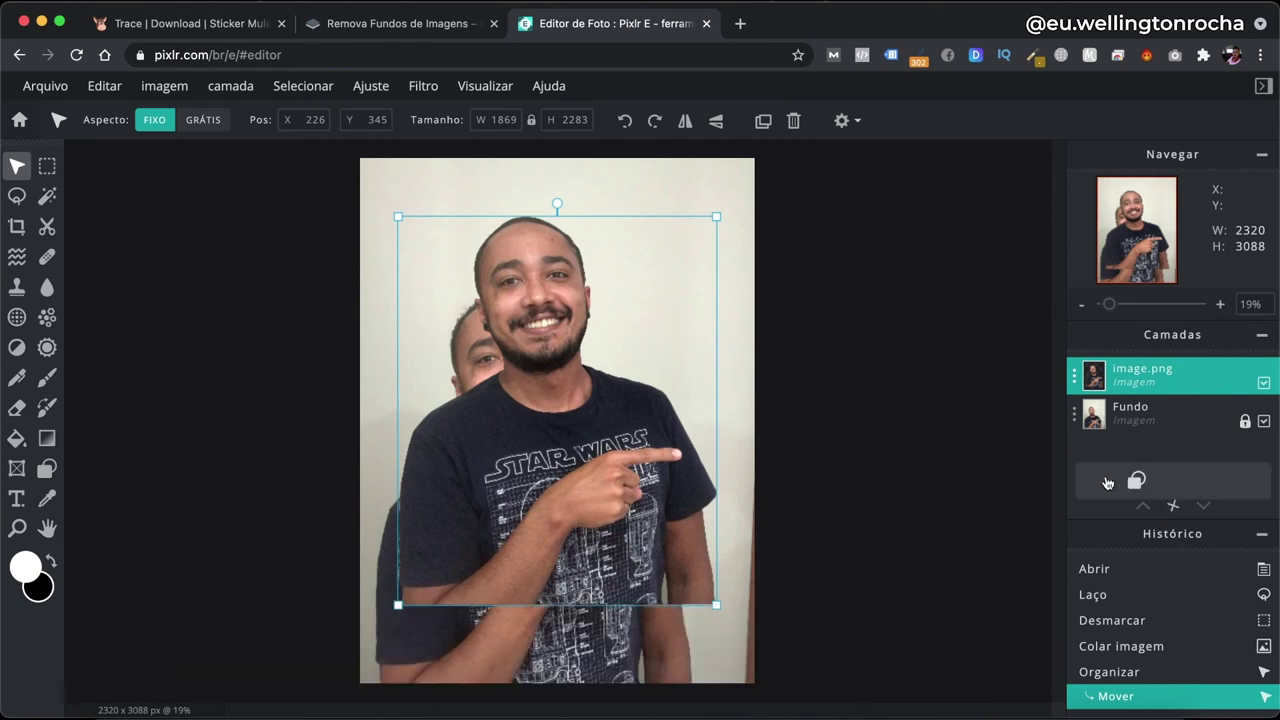
left_click_drag(532, 452, 530, 495)
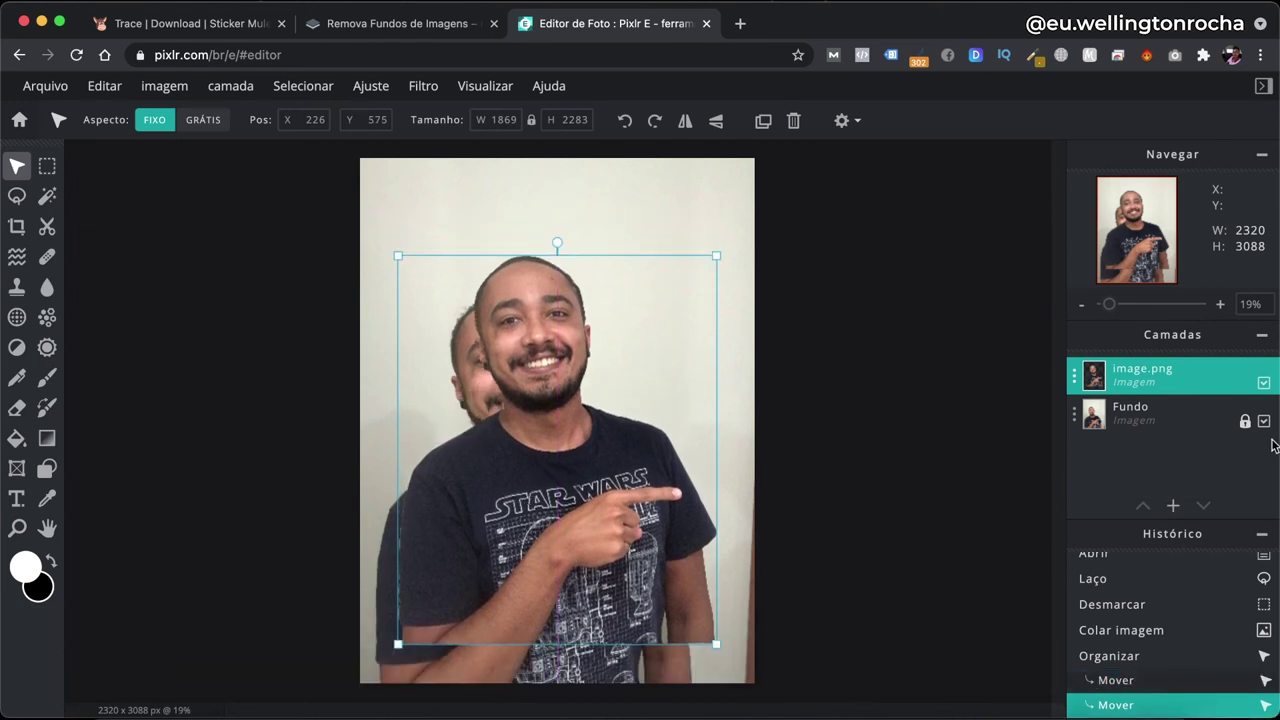
Hide the Fundo layer, undo the extra cut-out move, and pan to the bottom of the shirt.
left_click(1175, 416)
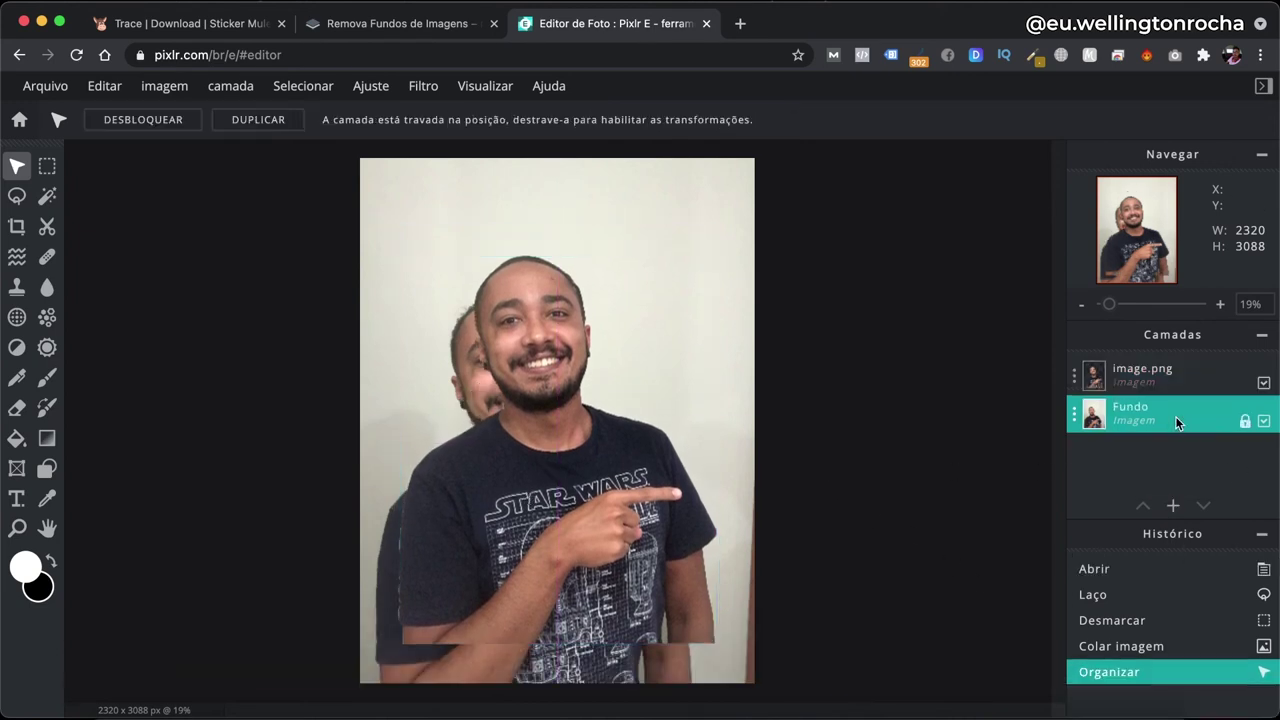
left_click(1264, 421)
left_click_drag(592, 512, 612, 479)
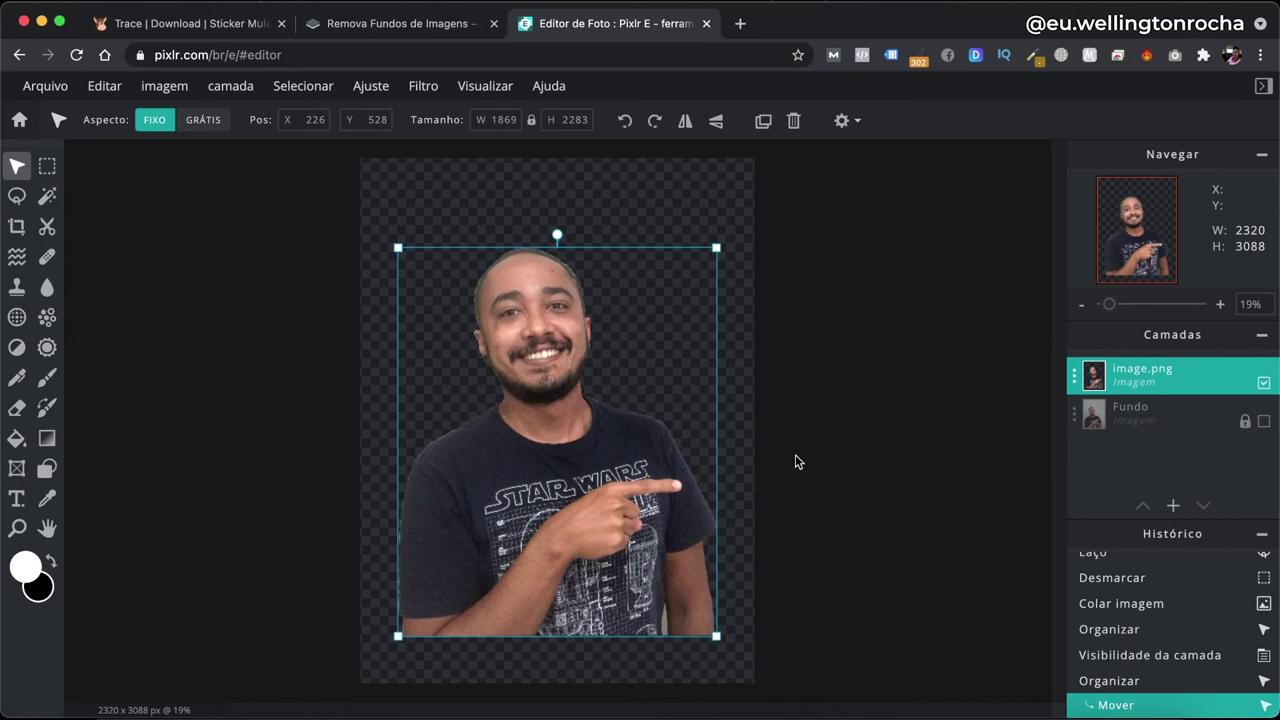
key("ctrl+z")
scroll(700, 677, "up", 2)
scroll(757, 622, "up", 2)
scroll(757, 622, "up", 1)
left_click_drag(1140, 278, 1137, 300)
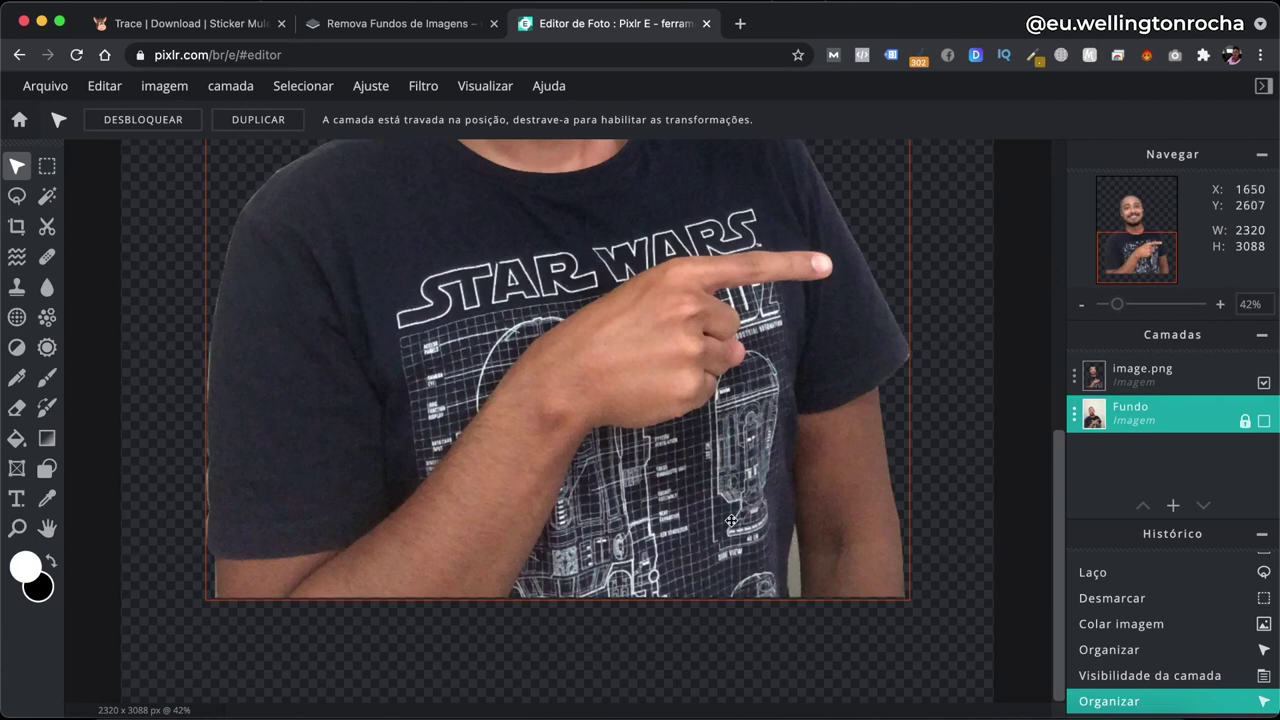
left_click(17, 194)
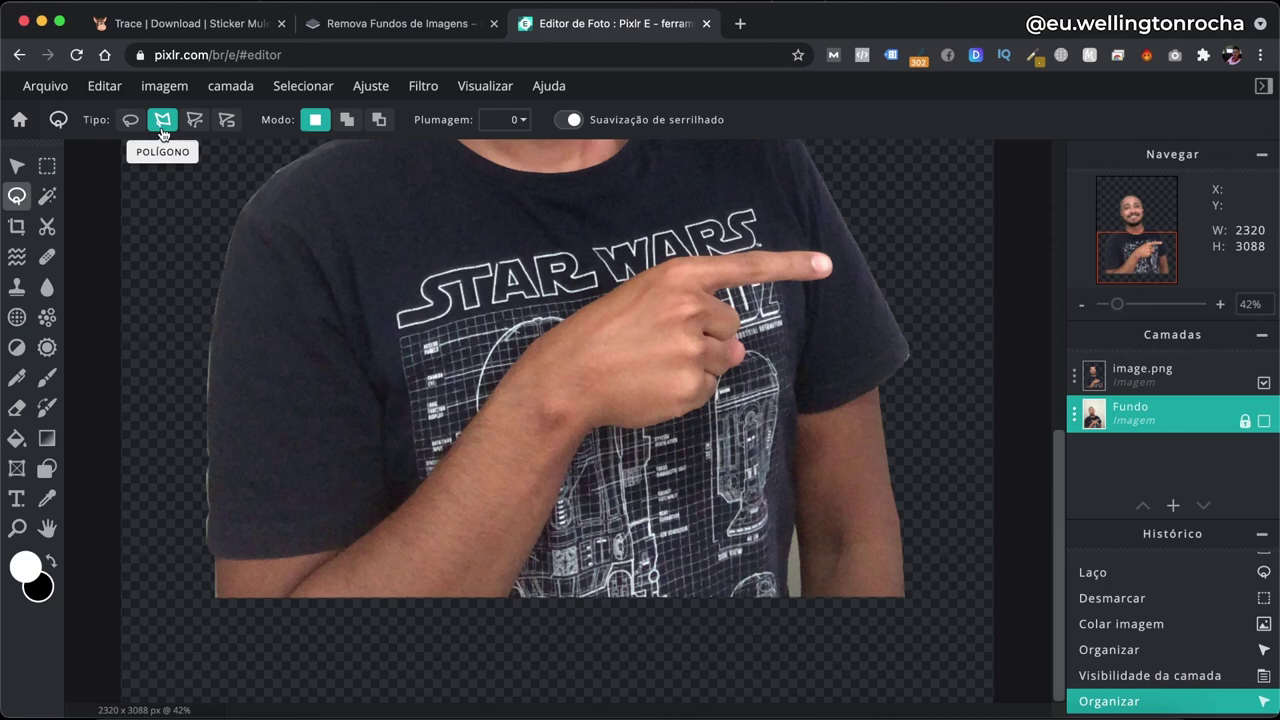
Delete the Fundo layer and close a lasso selection around the wall gap by the right arm.
scroll(834, 611, "up", 2)
scroll(877, 651, "up", 2)
scroll(877, 651, "up", 2)
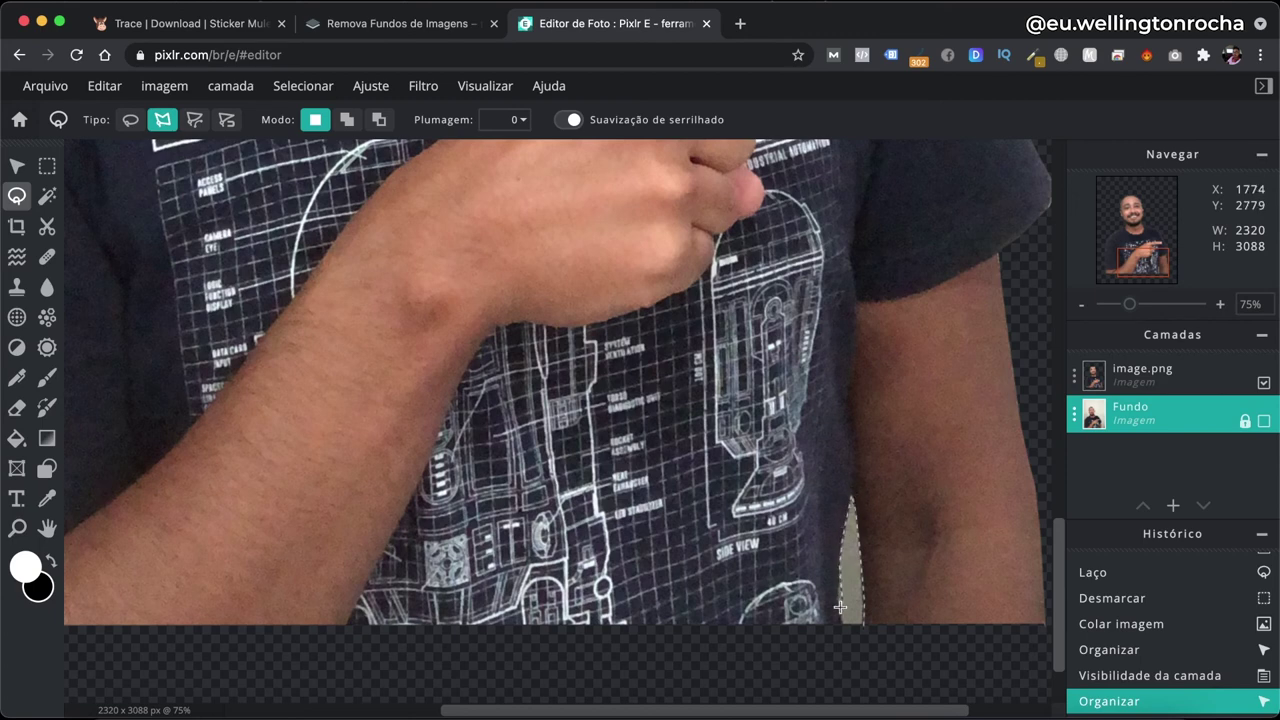
key("Delete")
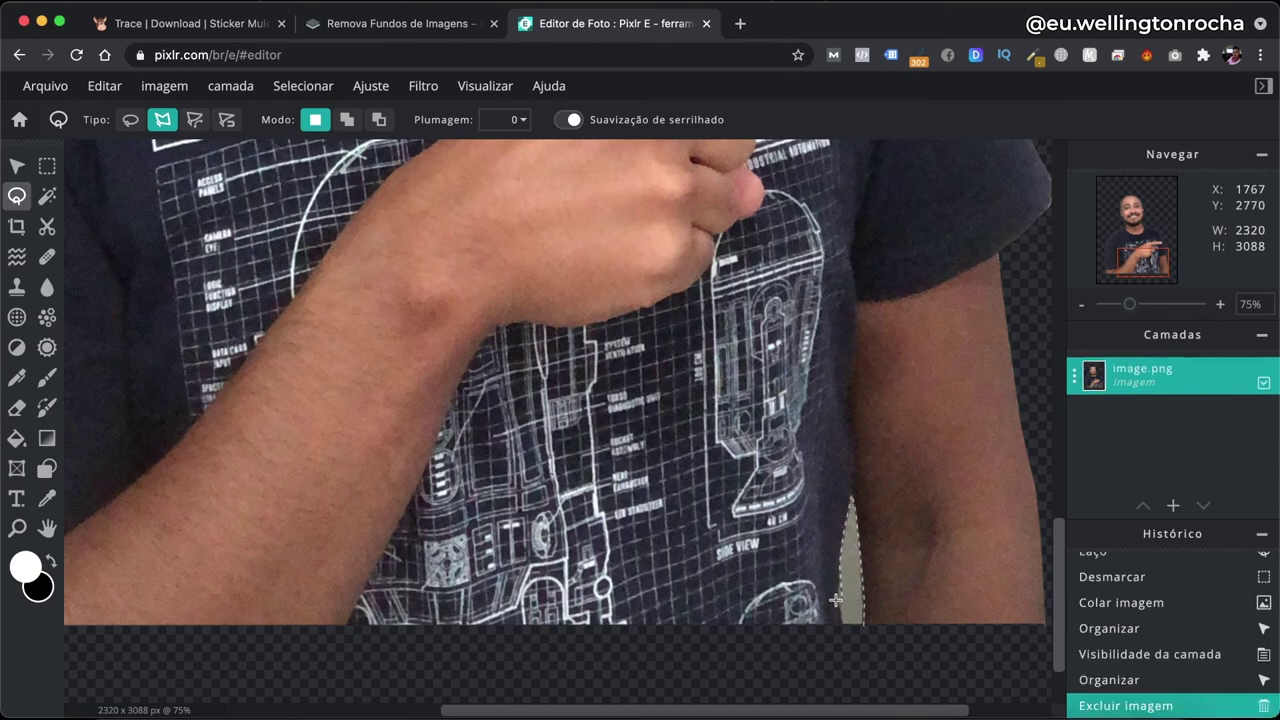
left_click(848, 626)
Erase the wall sliver inside the selection, deselect, and fit the whole image in view.
scroll(892, 624, "down", 2)
scroll(892, 624, "down", 2)
scroll(892, 624, "down", 2)
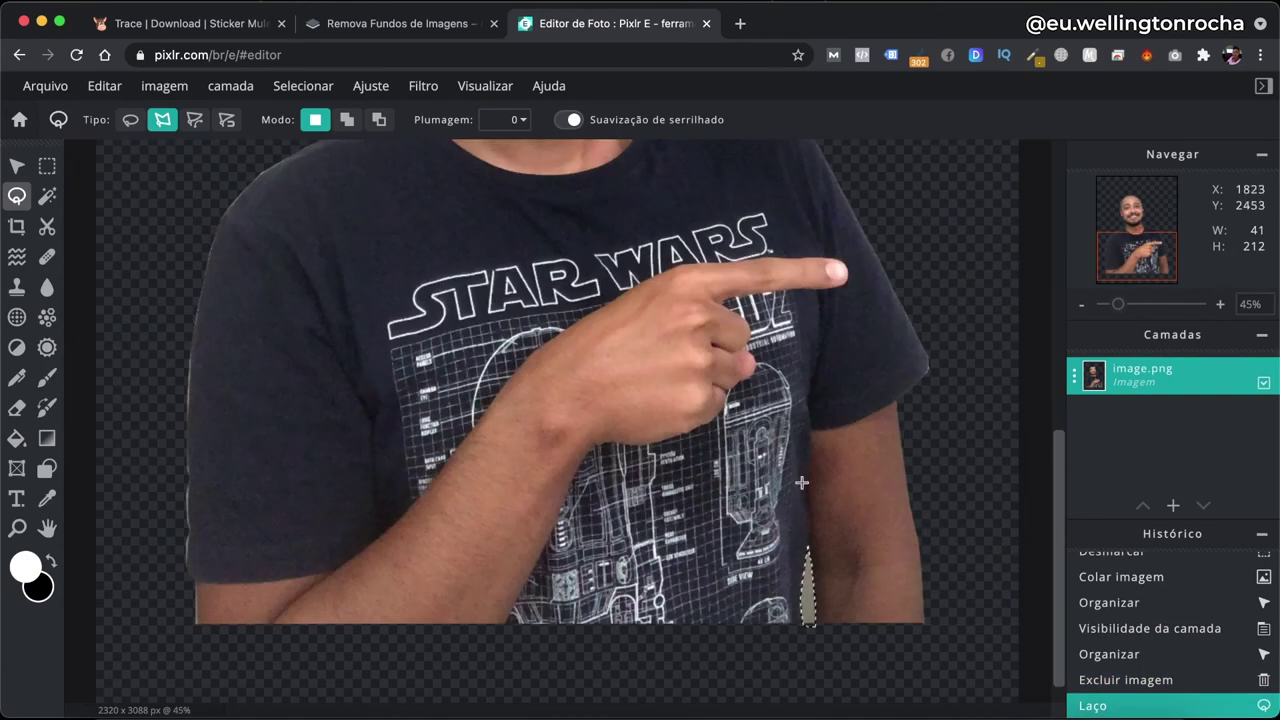
scroll(855, 510, "down", 1)
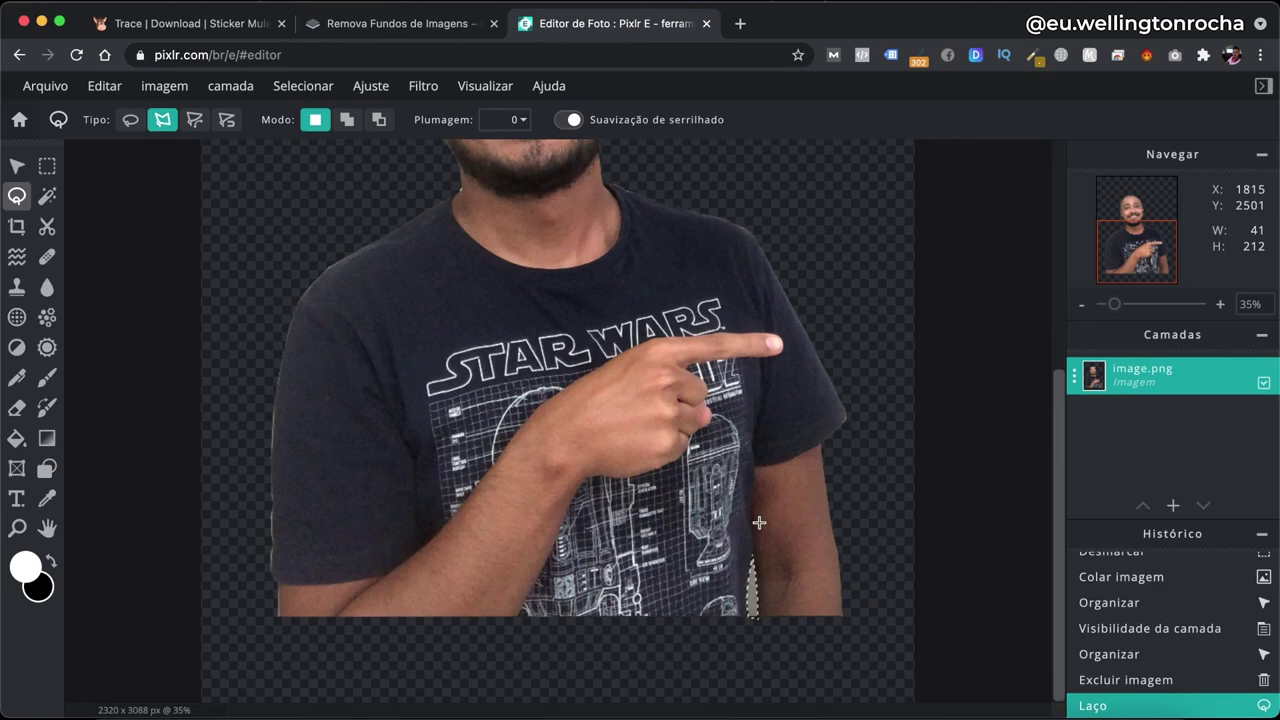
key("Delete")
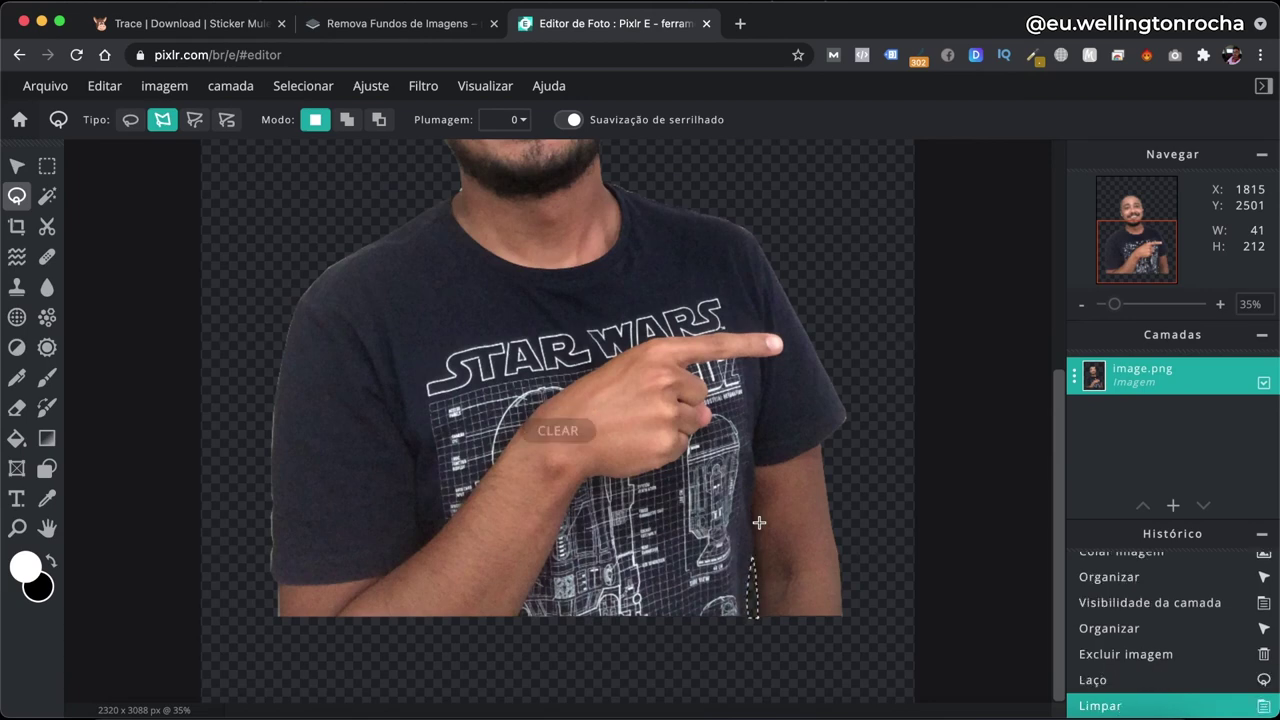
key("m")
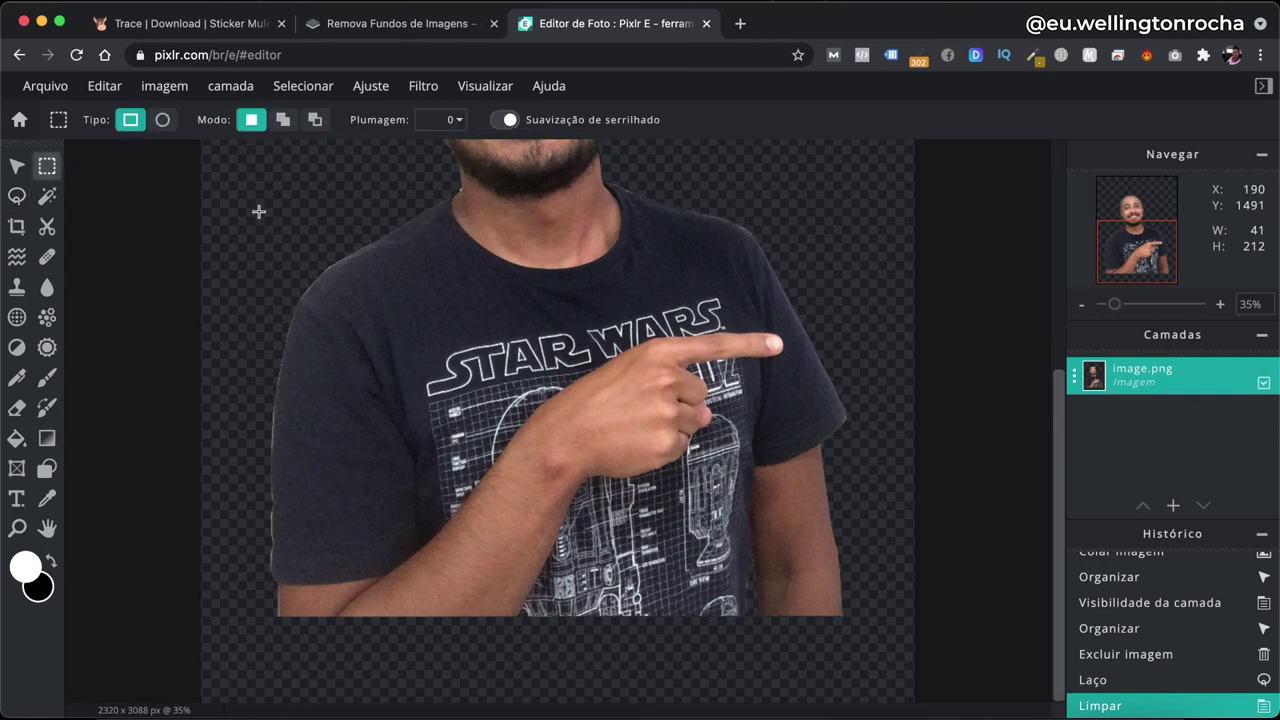
left_click(257, 211)
scroll(420, 337, "down", 2)
key("v")
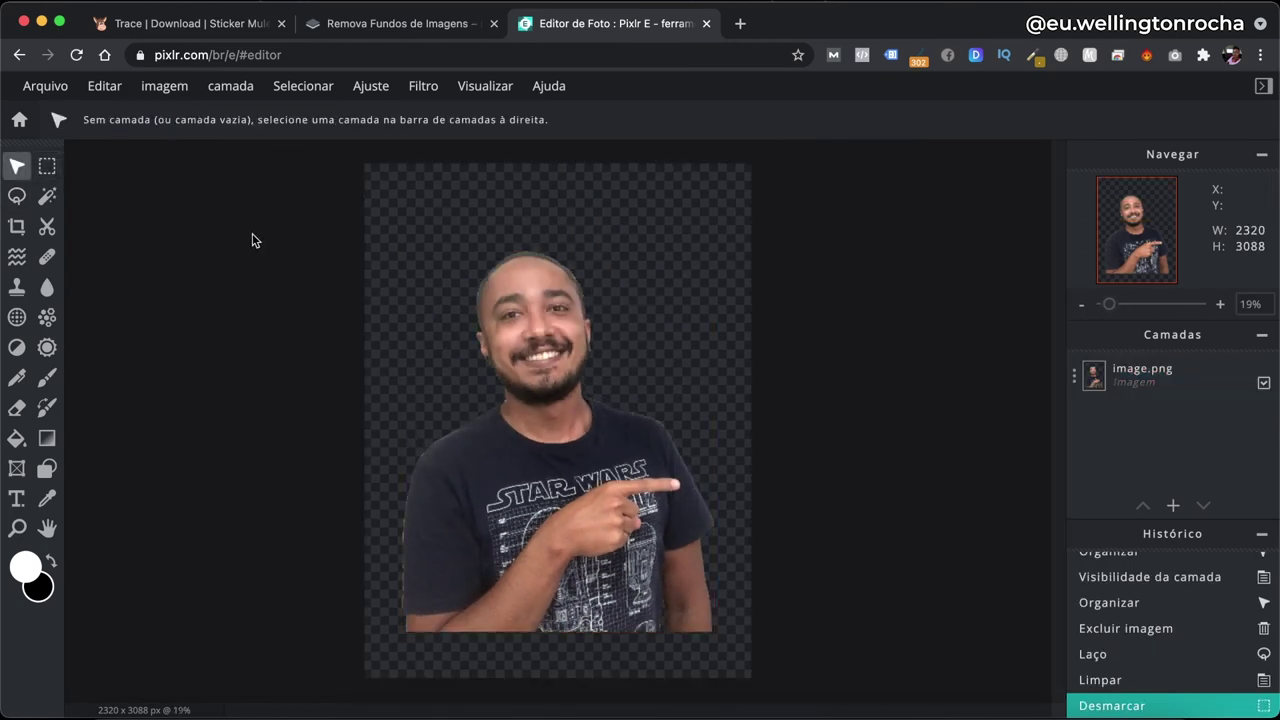
Export the 2320 x 3088 cutout as transparent PNG IMG_5546 and save it into fotos-recortas.
left_click(45, 86)
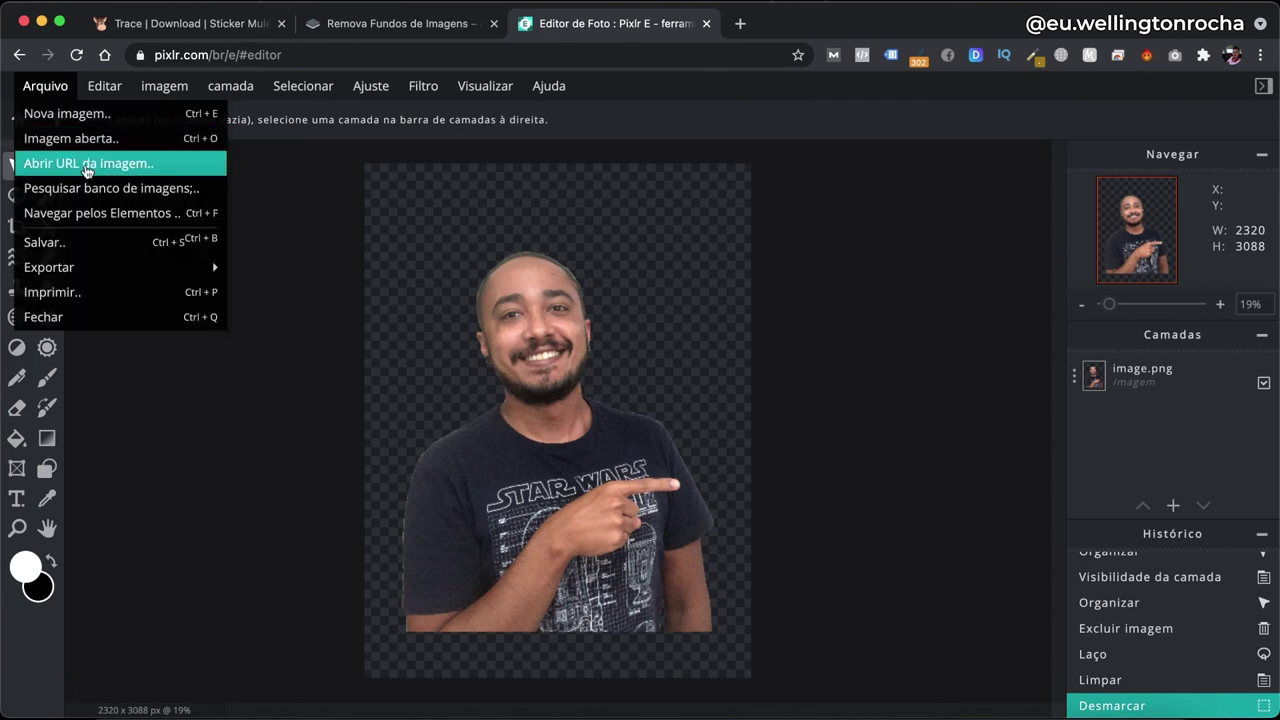
left_click(115, 253)
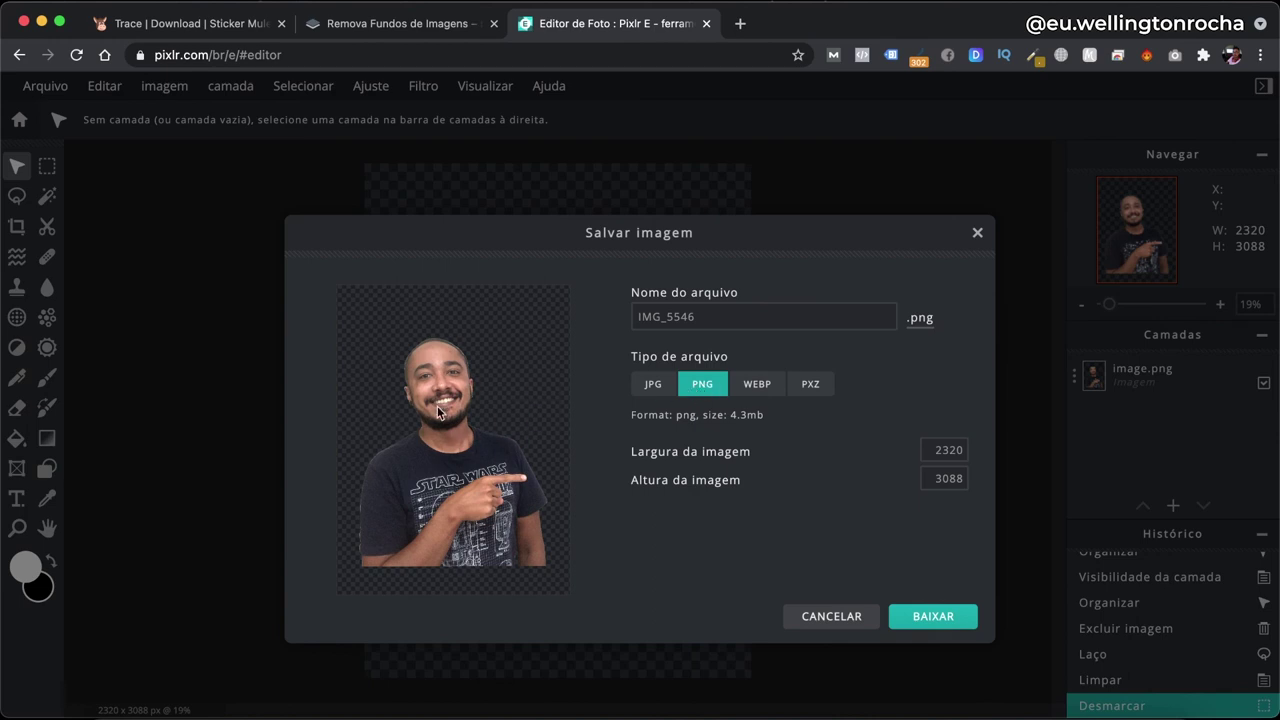
left_click(655, 395)
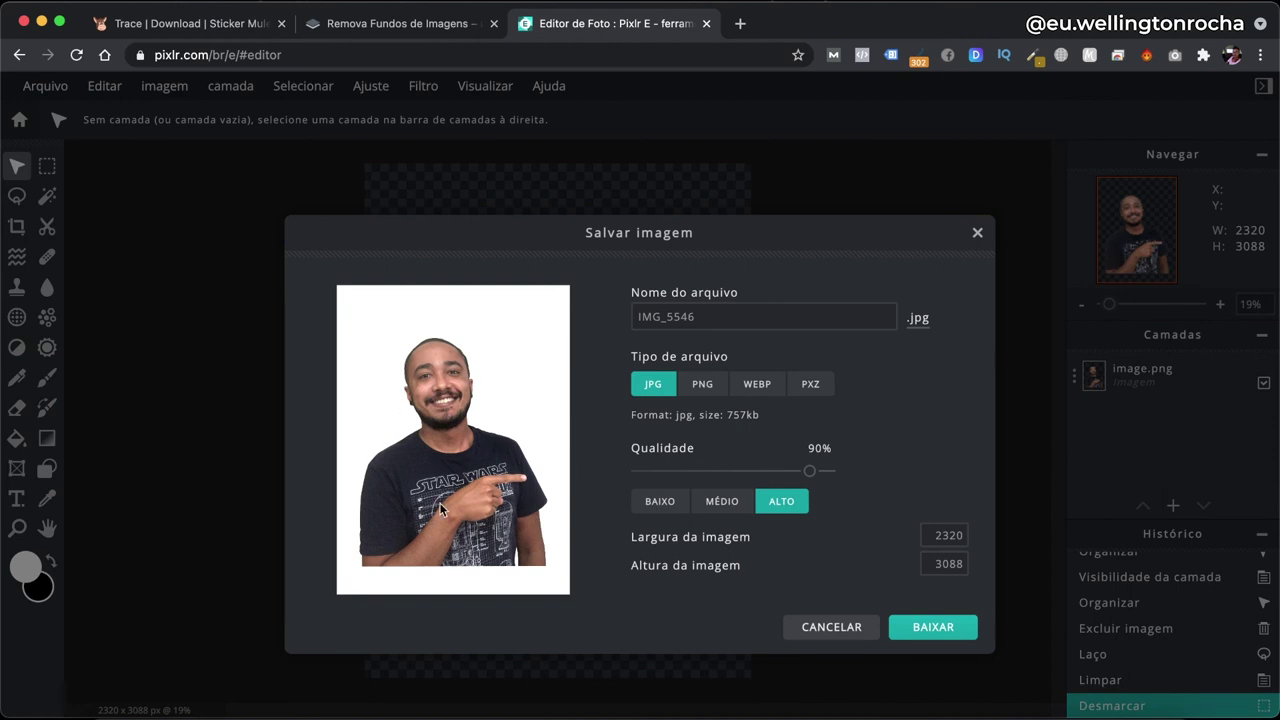
left_click(696, 396)
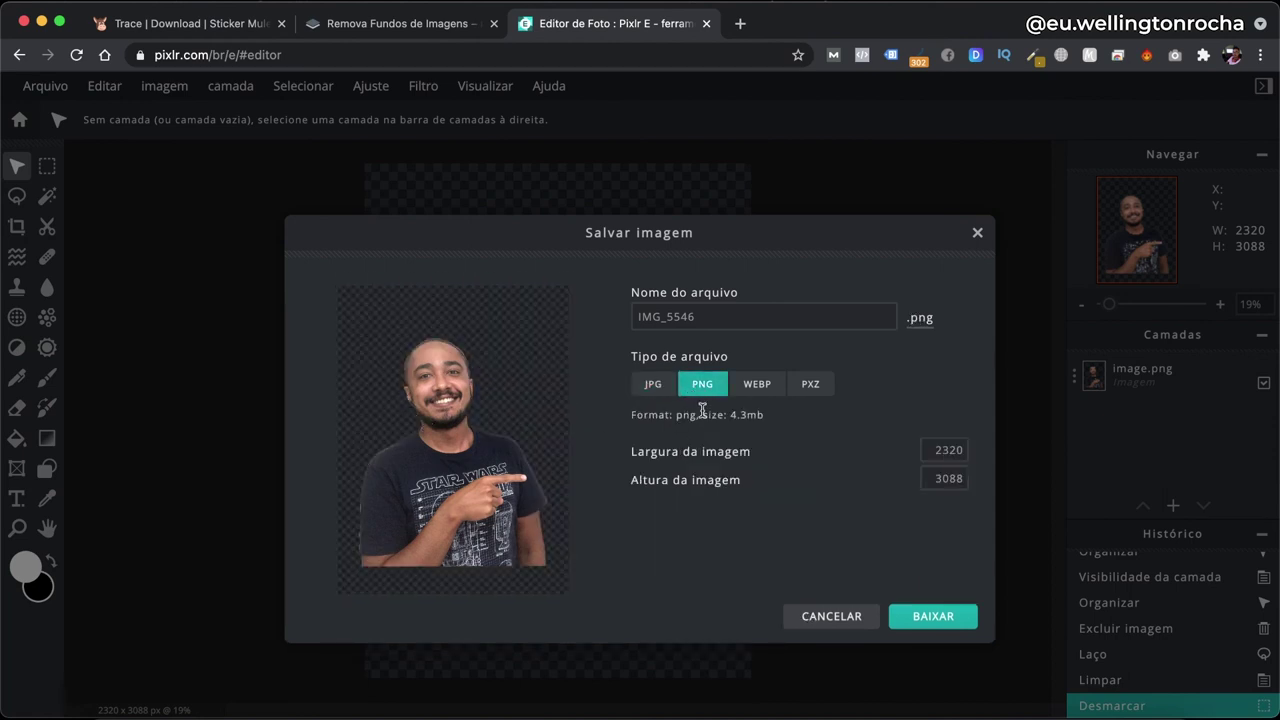
left_click(934, 619)
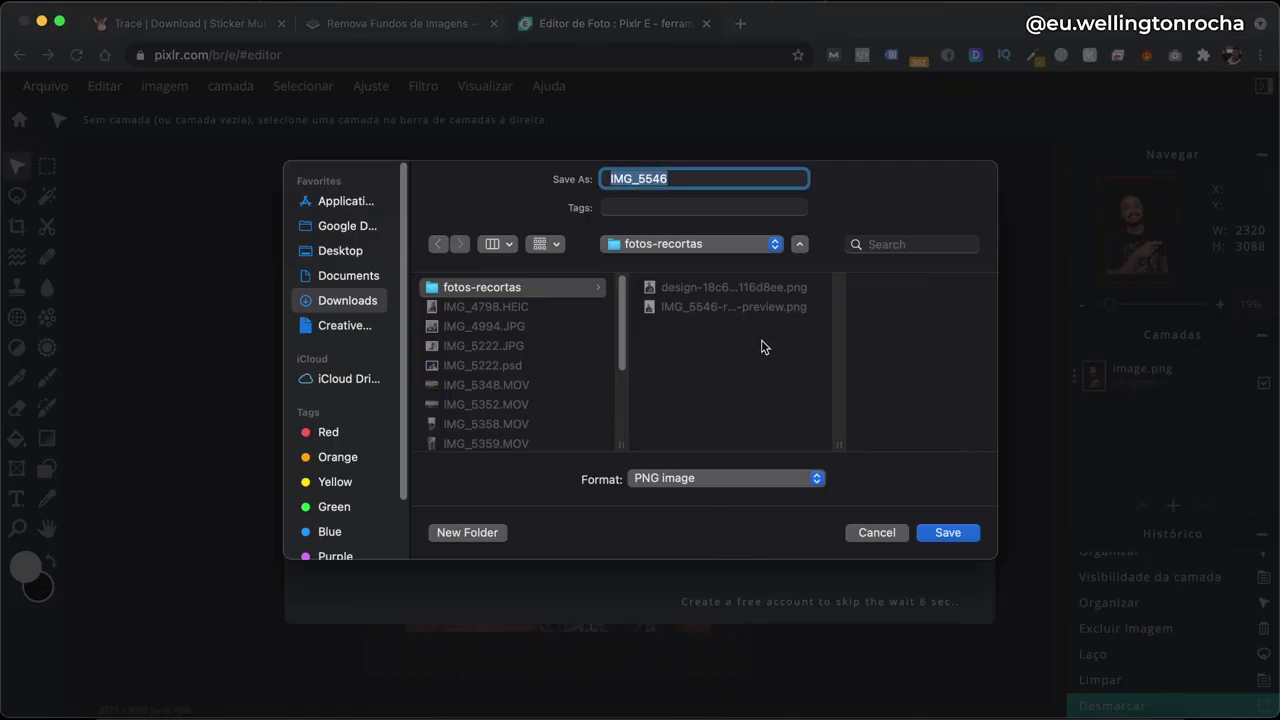
left_click(946, 531)
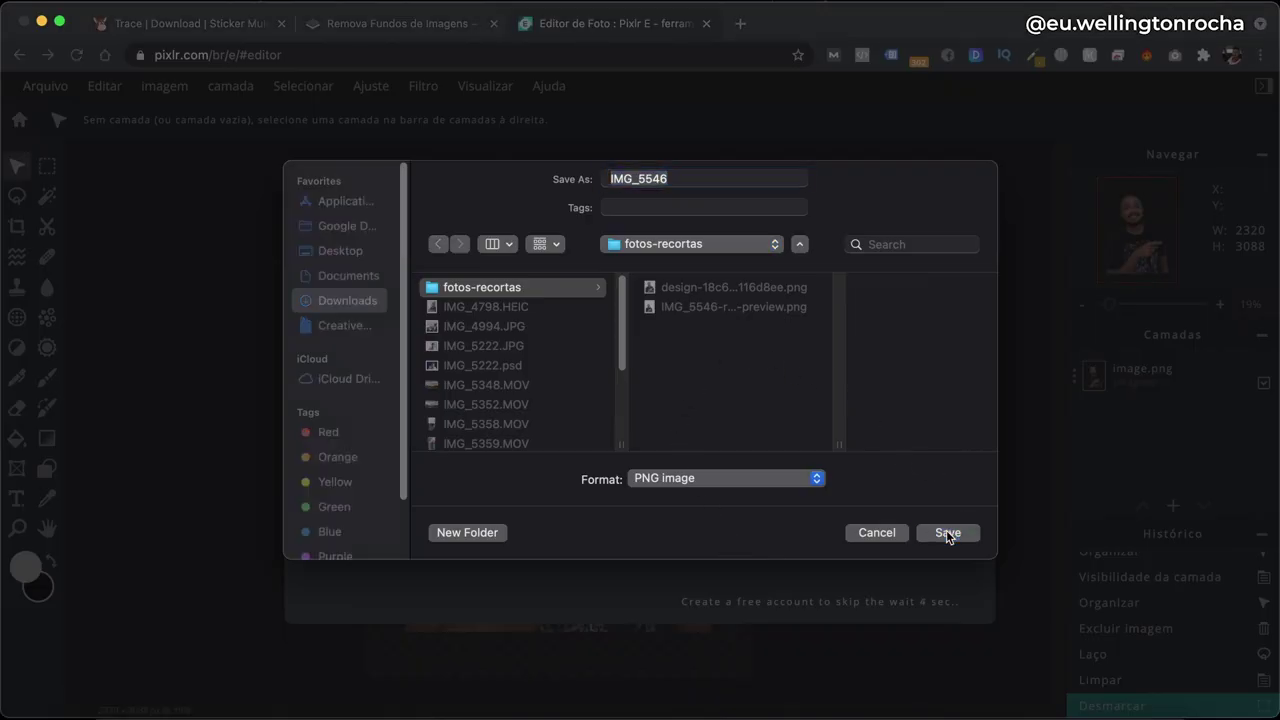